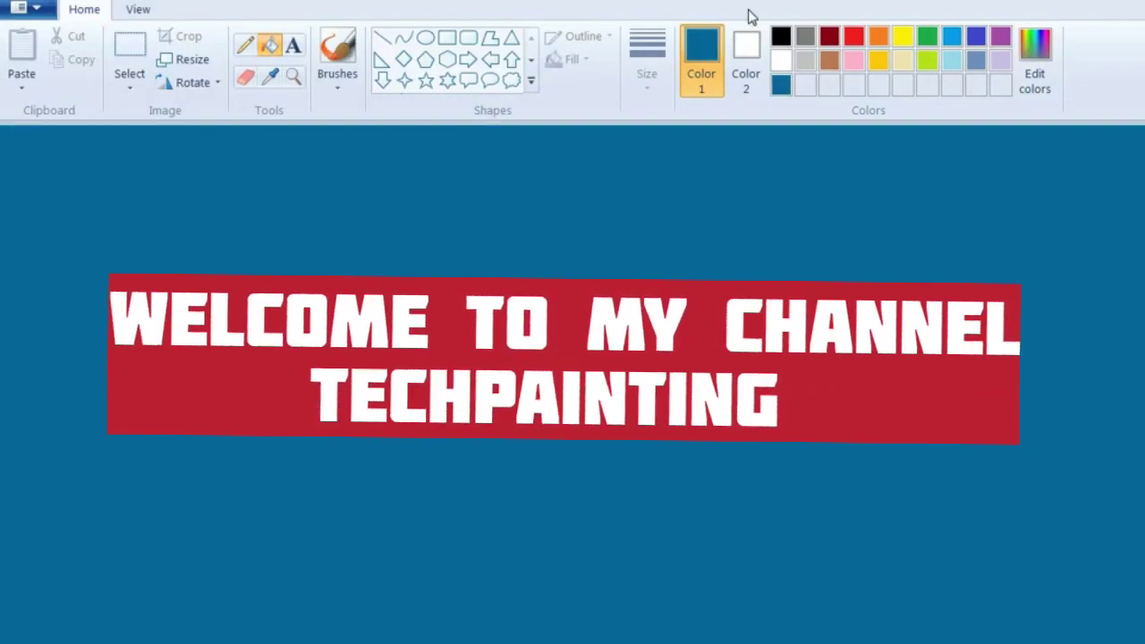
# - Draw thin black freehand outlines of the hills and the shoreline rising to the right edge
pyautogui.click(779, 39)
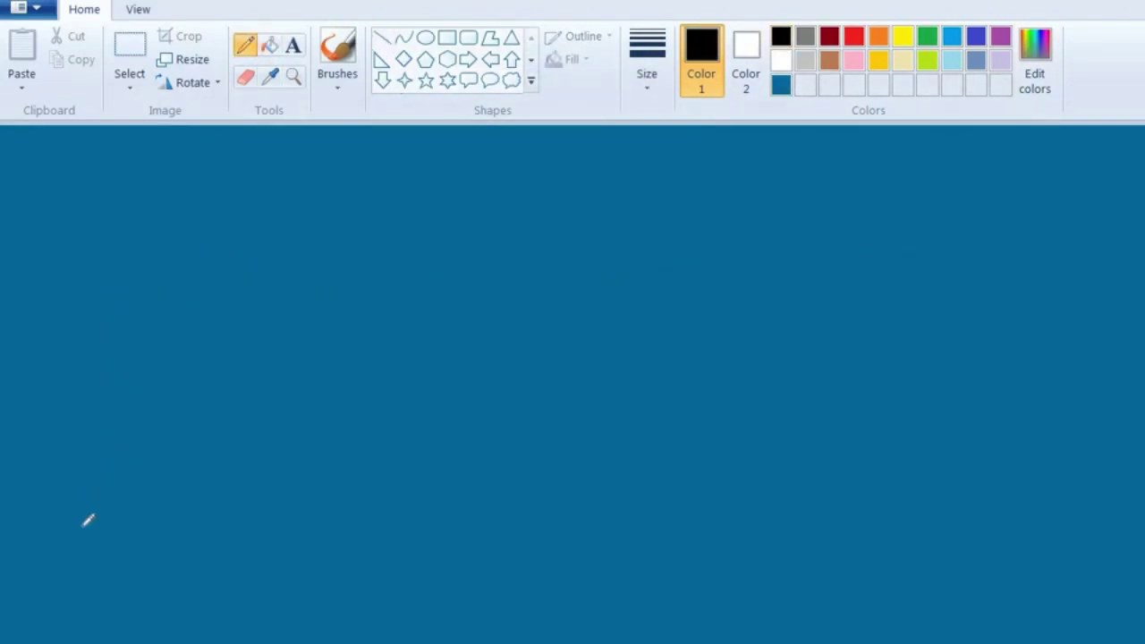
pyautogui.moveTo(57, 578); pyautogui.dragTo(1015, 601)
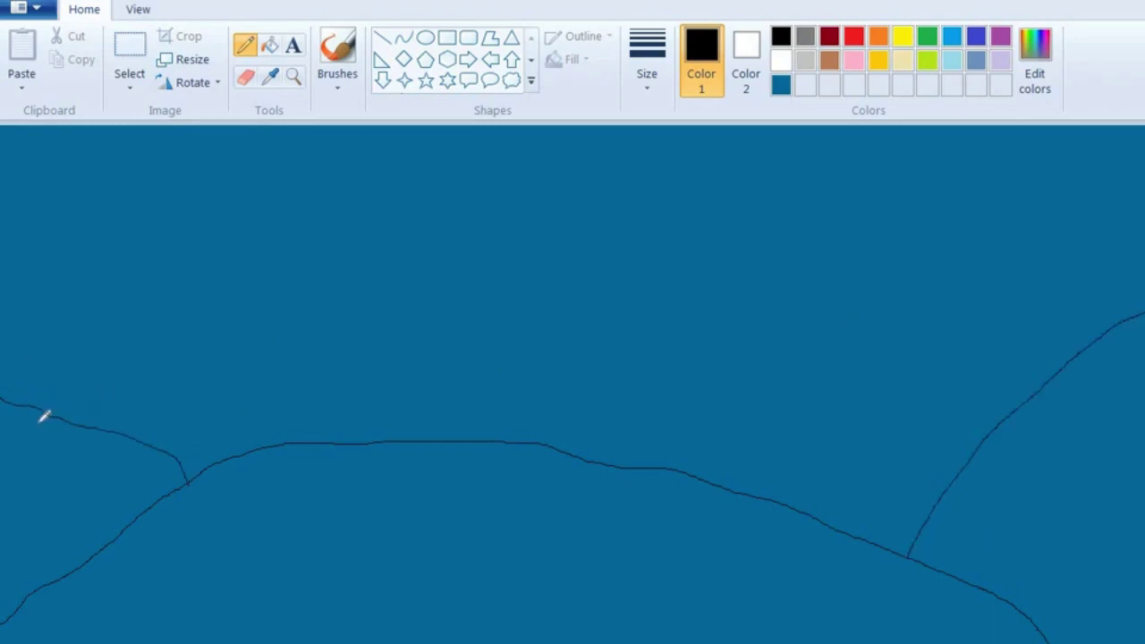
pyautogui.moveTo(8, 359)
pyautogui.mouseDown()
pyautogui.moveTo(225, 404)
pyautogui.moveTo(481, 386)
pyautogui.moveTo(790, 430)
pyautogui.mouseUp()
pyautogui.moveTo(855, 386)
pyautogui.mouseDown()
pyautogui.moveTo(982, 299)
pyautogui.moveTo(1144, 244)
pyautogui.mouseUp()
pyautogui.click(336, 80)
# - Mix a custom dark green and spray soft foliage along the left and middle shoreline
pyautogui.click(471, 117)
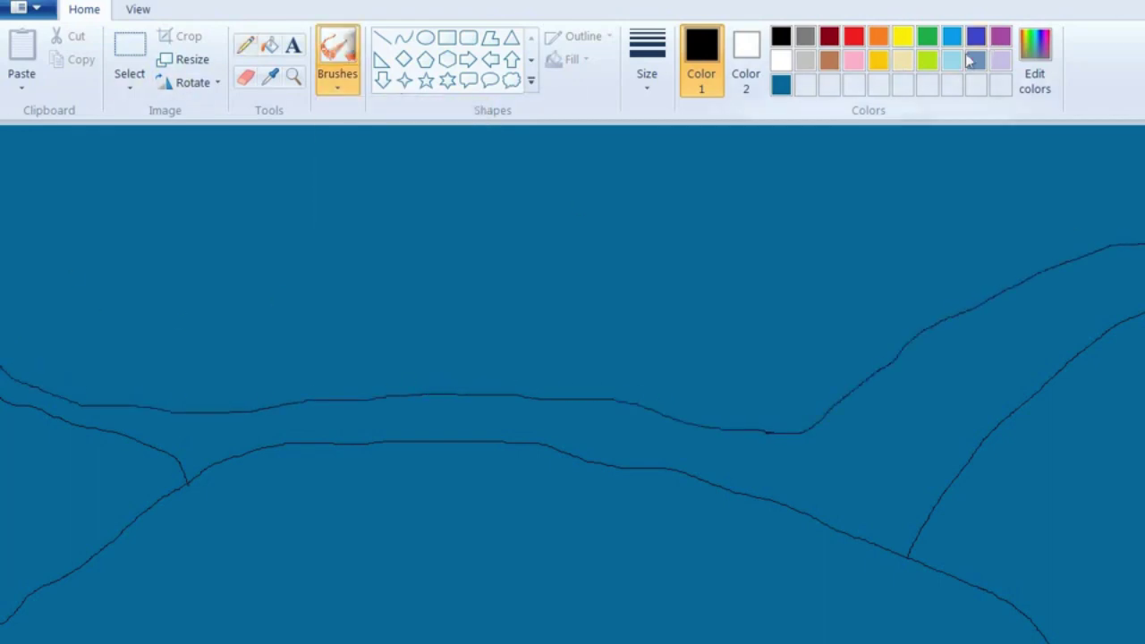
pyautogui.click(927, 36)
pyautogui.click(1035, 72)
pyautogui.click(490, 509)
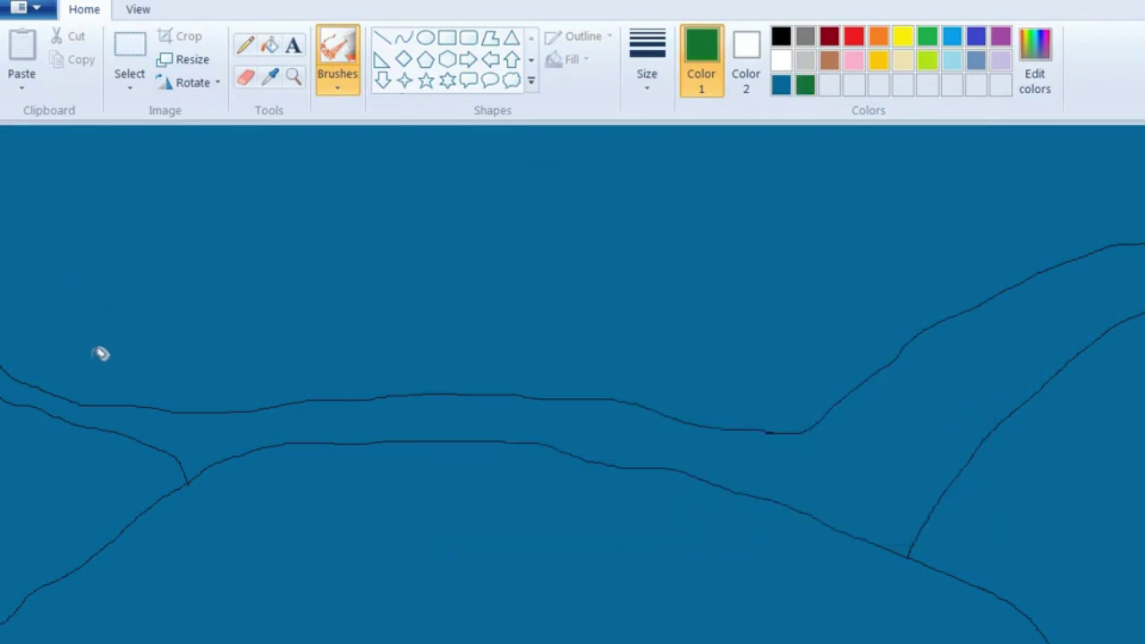
pyautogui.moveTo(25, 351); pyautogui.dragTo(15, 342)
pyautogui.moveTo(180, 405); pyautogui.dragTo(188, 405)
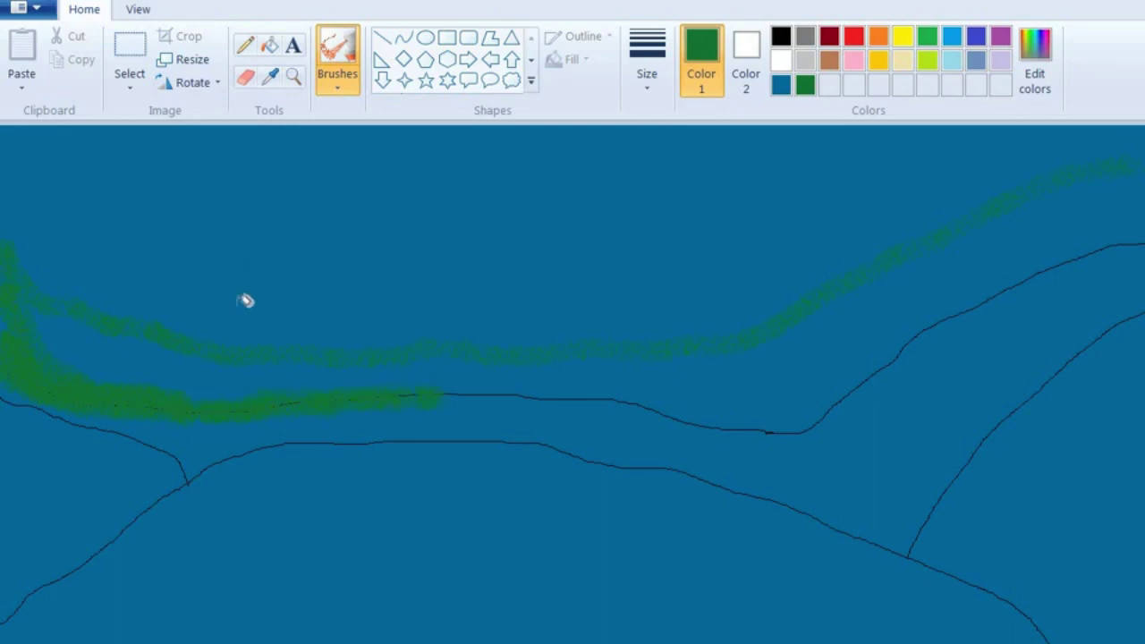
pyautogui.moveTo(528, 394); pyautogui.dragTo(643, 401)
# - Carry the green up the rising shore to the top-right and layer dark-green speckles over the band
pyautogui.moveTo(744, 428); pyautogui.dragTo(899, 350)
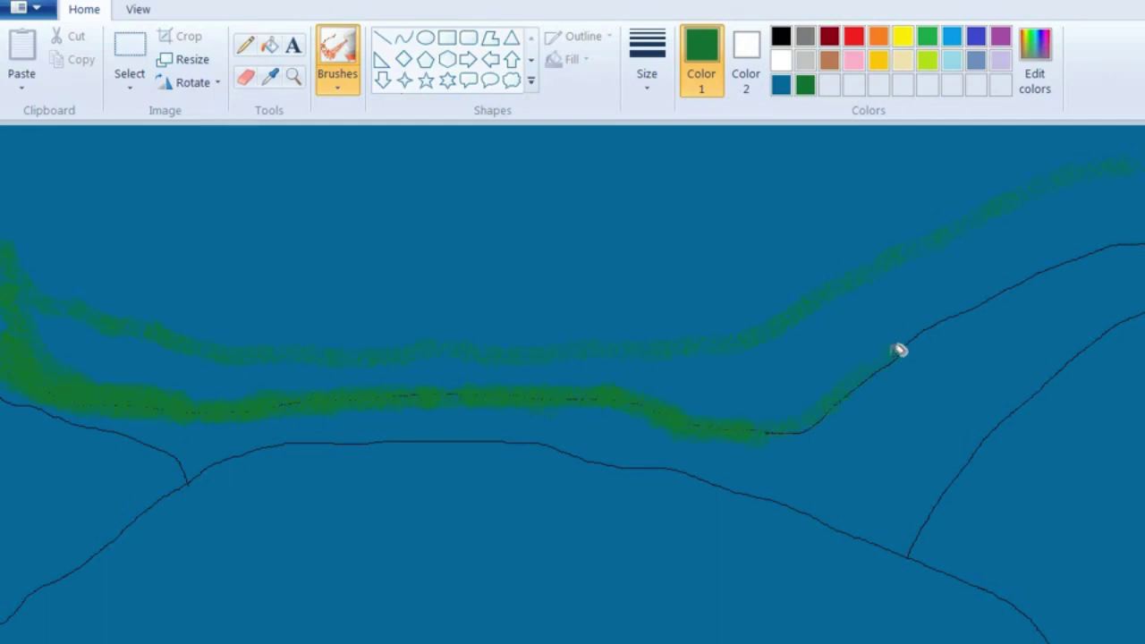
pyautogui.moveTo(828, 410)
pyautogui.mouseDown()
pyautogui.moveTo(968, 312)
pyautogui.moveTo(913, 338)
pyautogui.mouseUp()
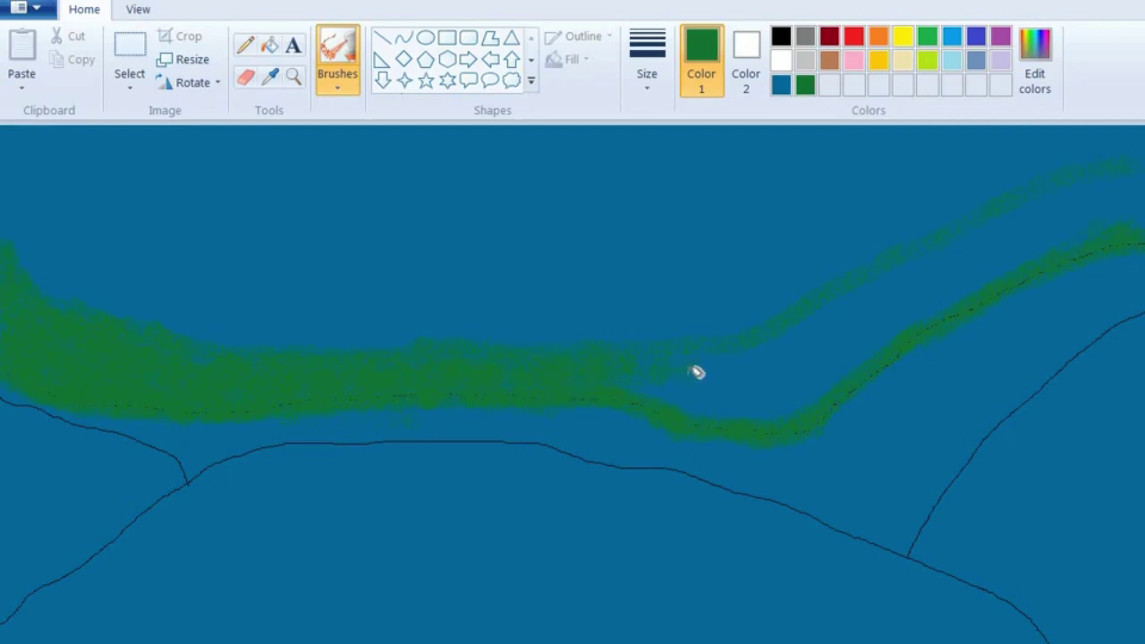
pyautogui.moveTo(697, 372); pyautogui.dragTo(1124, 185)
pyautogui.moveTo(294, 417)
pyautogui.mouseDown()
pyautogui.moveTo(503, 412)
pyautogui.moveTo(685, 447)
pyautogui.moveTo(784, 427)
pyautogui.moveTo(1137, 261)
pyautogui.moveTo(902, 356)
pyautogui.mouseUp()
# - Spray dense black speckles along the green band's lower edge from the left side to mid-canvas
pyautogui.click(781, 36)
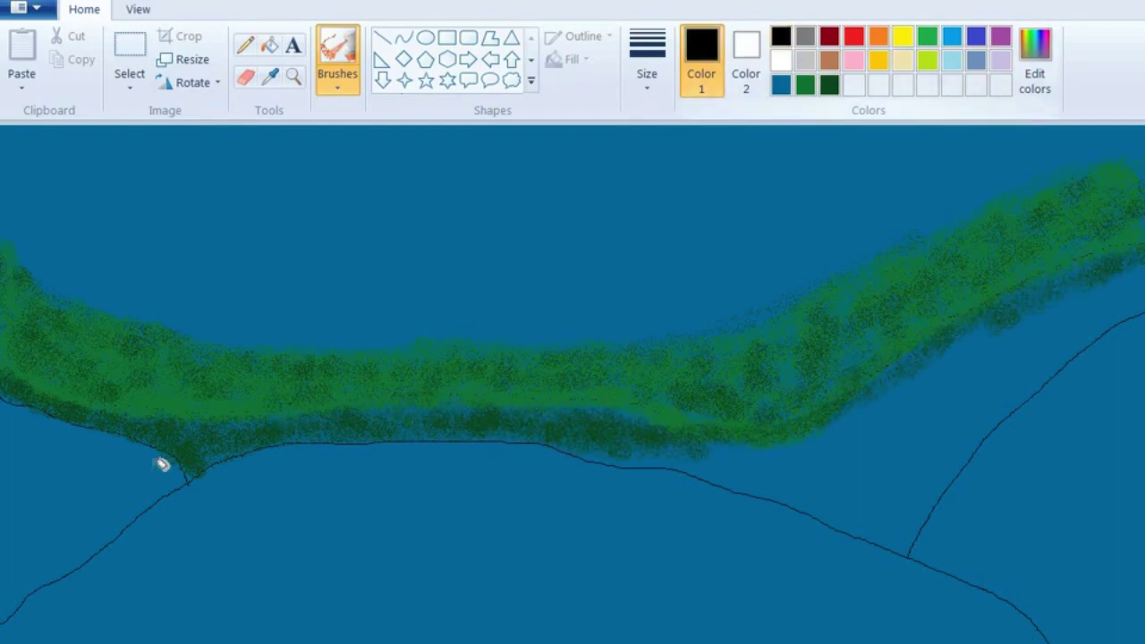
pyautogui.moveTo(13, 391)
pyautogui.mouseDown()
pyautogui.moveTo(220, 445)
pyautogui.moveTo(288, 426)
pyautogui.moveTo(463, 429)
pyautogui.moveTo(394, 429)
pyautogui.moveTo(520, 415)
pyautogui.moveTo(596, 438)
pyautogui.moveTo(987, 327)
pyautogui.moveTo(1057, 296)
pyautogui.moveTo(836, 402)
pyautogui.moveTo(631, 445)
pyautogui.moveTo(546, 413)
pyautogui.mouseUp()
# - Draw thick curved black trunks along the left and middle of the green band
pyautogui.click(404, 37)
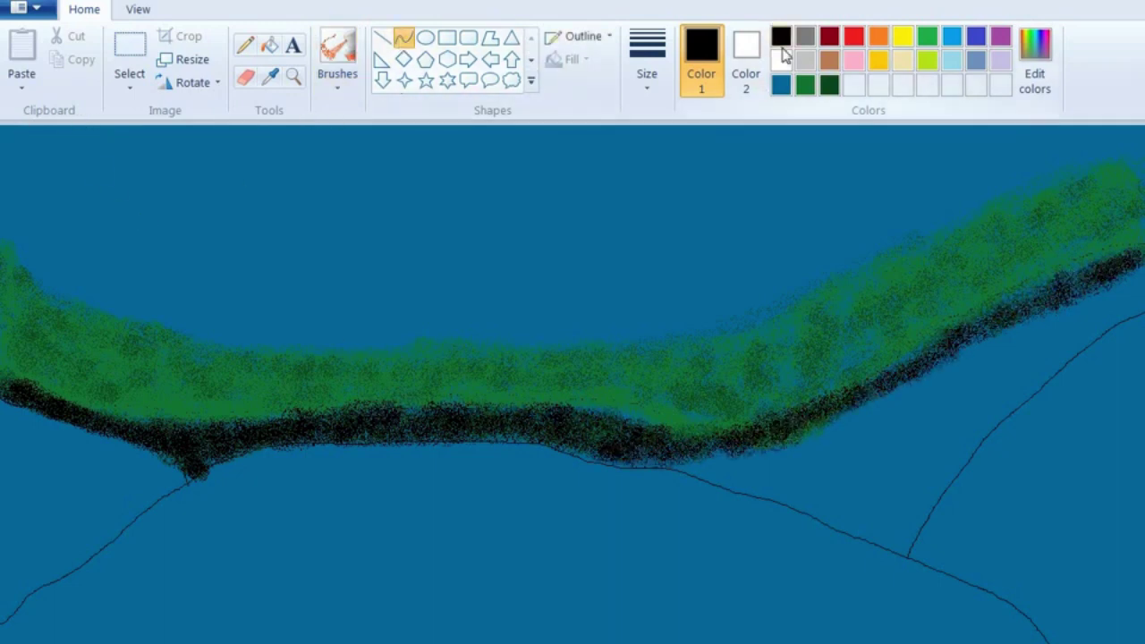
pyautogui.moveTo(69, 357); pyautogui.dragTo(71, 401)
pyautogui.click(79, 379)
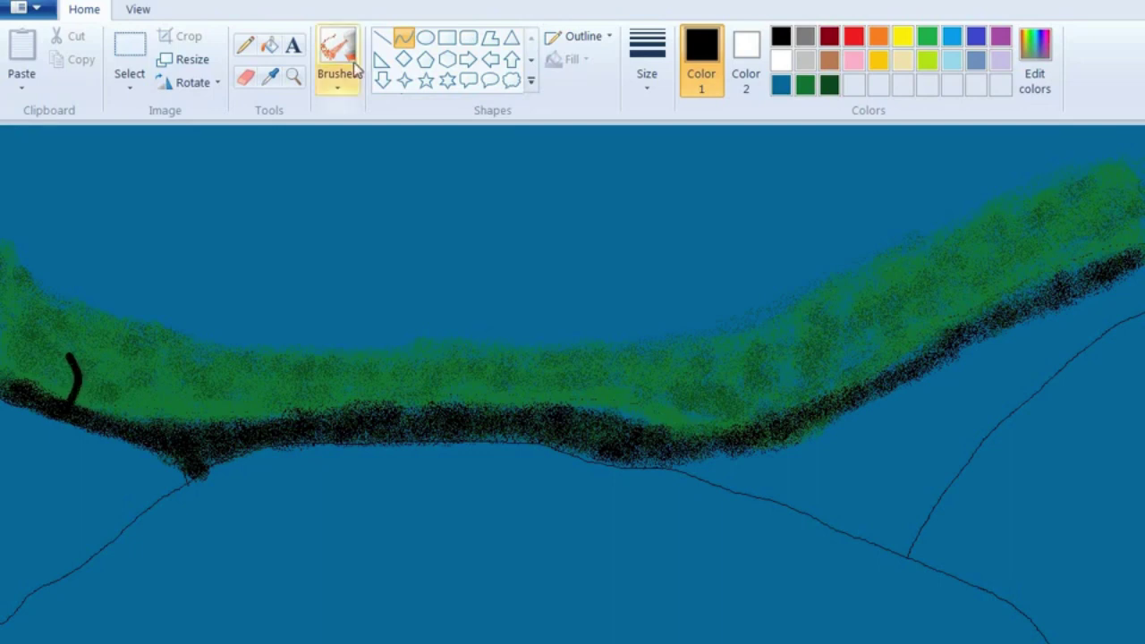
pyautogui.moveTo(144, 385); pyautogui.dragTo(130, 434)
pyautogui.click(120, 402)
pyautogui.moveTo(214, 399); pyautogui.dragTo(219, 425)
pyautogui.click(224, 410)
pyautogui.moveTo(256, 378); pyautogui.dragTo(261, 425)
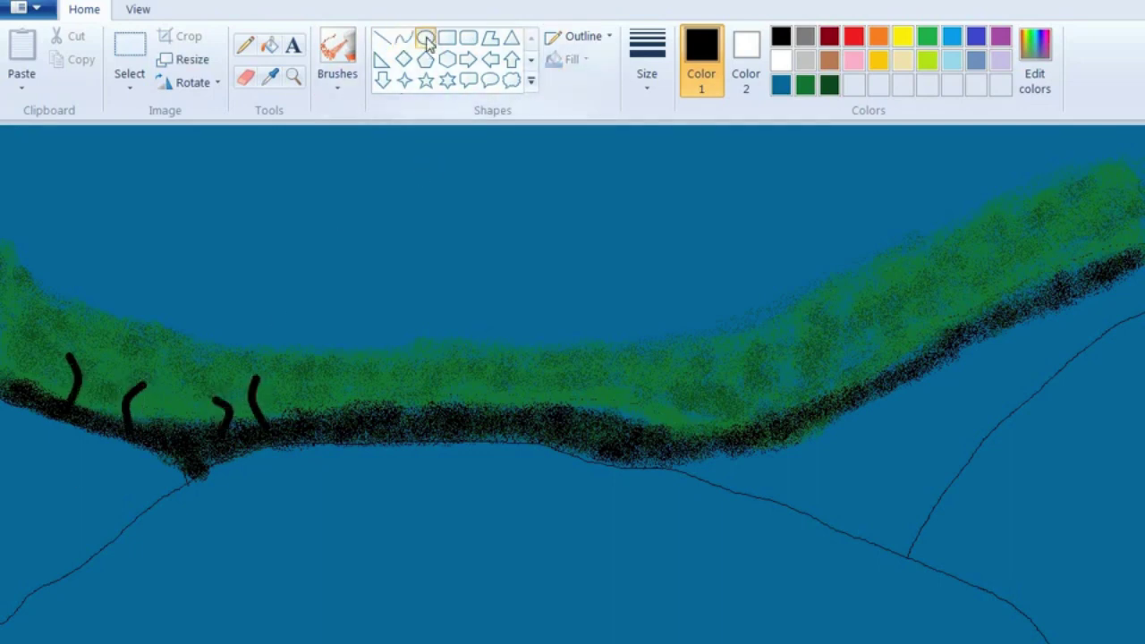
pyautogui.moveTo(183, 383); pyautogui.dragTo(173, 426)
pyautogui.moveTo(367, 375); pyautogui.dragTo(381, 413)
pyautogui.moveTo(436, 373)
pyautogui.mouseDown()
pyautogui.moveTo(430, 414)
pyautogui.moveTo(465, 408)
pyautogui.mouseUp()
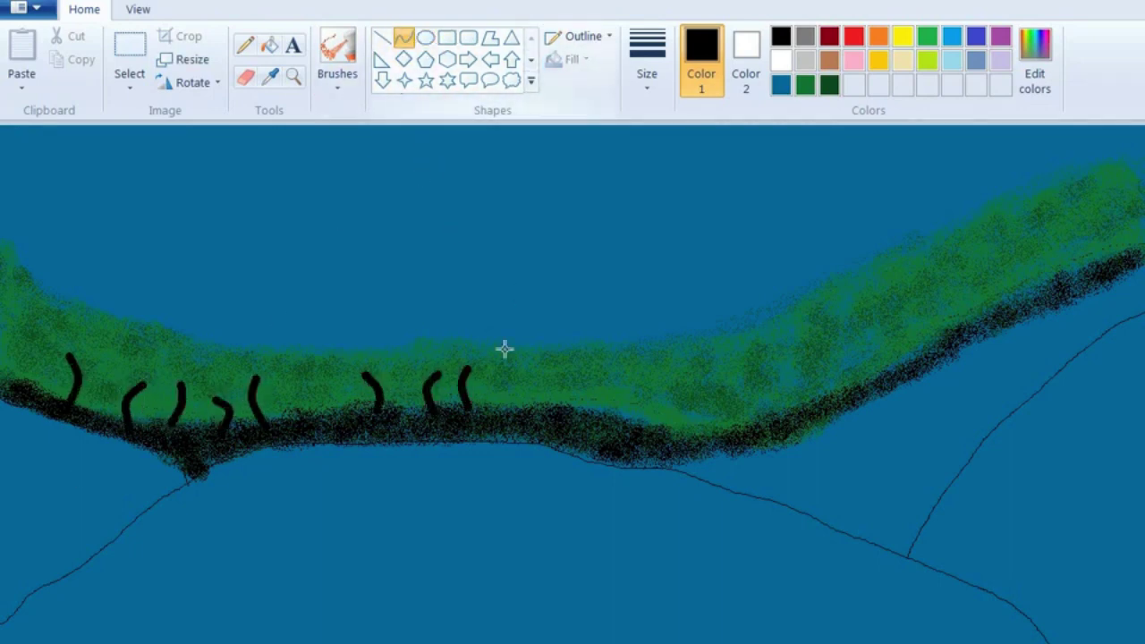
pyautogui.moveTo(484, 359); pyautogui.dragTo(508, 421)
# - Add more curved black trunks across the middle-right and far-right parts of the band
pyautogui.moveTo(1108, 195)
pyautogui.mouseDown()
pyautogui.moveTo(1115, 255)
pyautogui.moveTo(1083, 217)
pyautogui.mouseUp()
pyautogui.moveTo(1047, 300); pyautogui.dragTo(1036, 221)
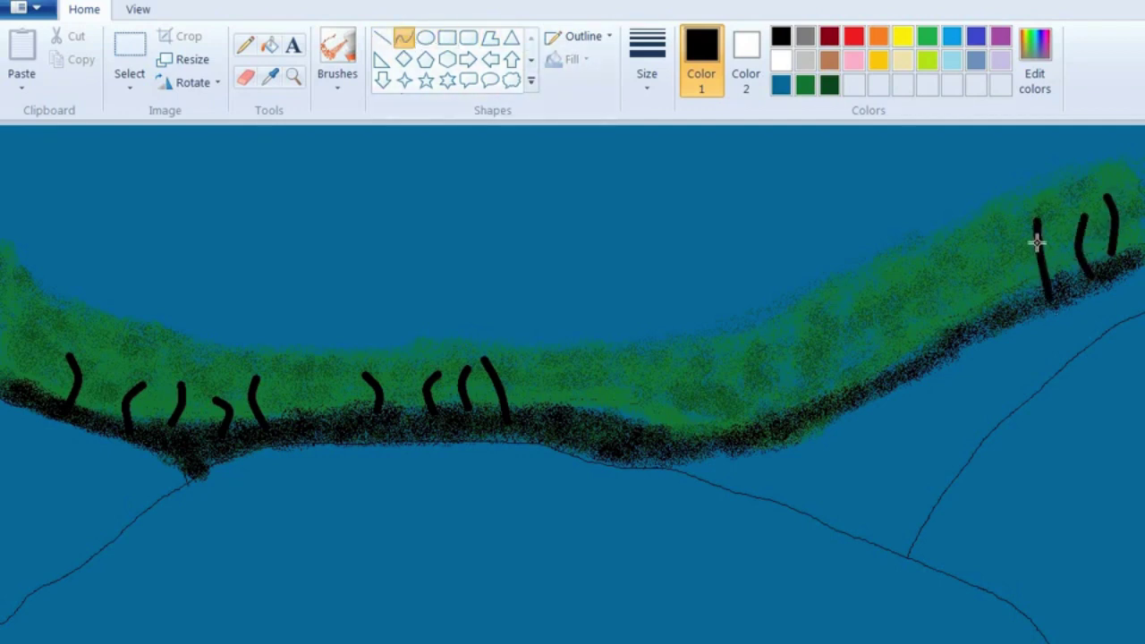
pyautogui.moveTo(982, 261); pyautogui.dragTo(1005, 313)
pyautogui.moveTo(947, 349); pyautogui.dragTo(940, 272)
pyautogui.moveTo(582, 367); pyautogui.dragTo(605, 439)
pyautogui.moveTo(689, 355); pyautogui.dragTo(693, 428)
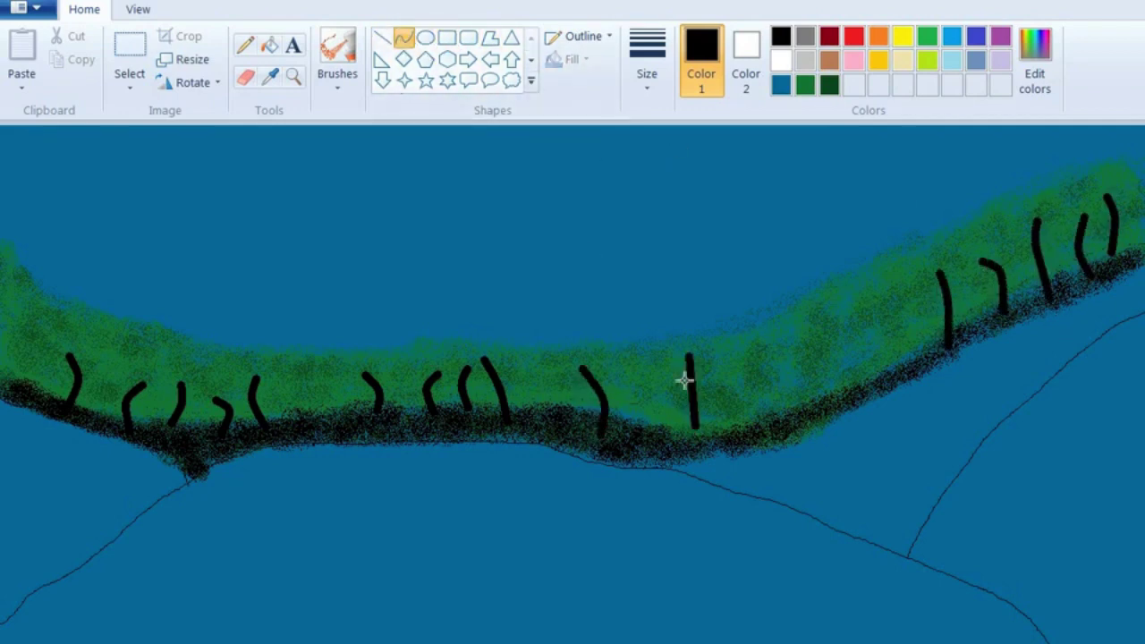
pyautogui.moveTo(802, 337); pyautogui.dragTo(817, 411)
pyautogui.moveTo(881, 322); pyautogui.dragTo(890, 380)
pyautogui.click(245, 45)
pyautogui.click(647, 72)
# - With the thinnest pencil, sketch spreading branches on the left and middle trunks
pyautogui.click(669, 124)
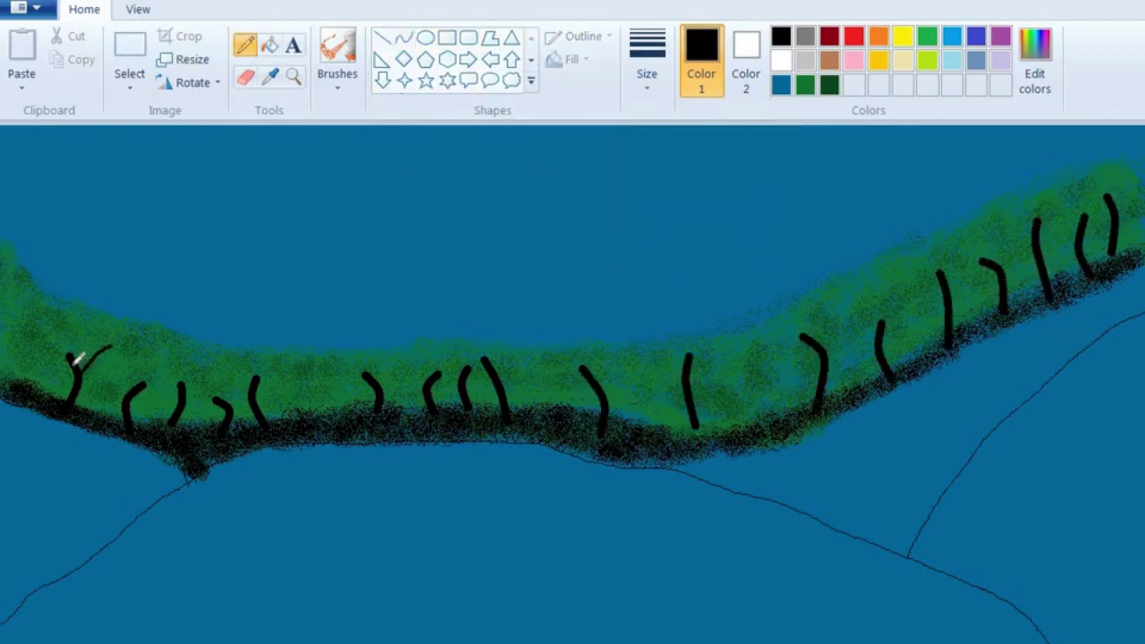
pyautogui.moveTo(68, 322)
pyautogui.mouseDown()
pyautogui.moveTo(76, 398)
pyautogui.moveTo(170, 380)
pyautogui.moveTo(158, 351)
pyautogui.mouseUp()
pyautogui.moveTo(161, 369)
pyautogui.mouseDown()
pyautogui.moveTo(215, 401)
pyautogui.moveTo(282, 365)
pyautogui.moveTo(269, 378)
pyautogui.mouseUp()
pyautogui.moveTo(336, 369); pyautogui.dragTo(394, 376)
pyautogui.moveTo(399, 369)
pyautogui.mouseDown()
pyautogui.moveTo(458, 369)
pyautogui.moveTo(456, 379)
pyautogui.moveTo(517, 367)
pyautogui.mouseUp()
pyautogui.moveTo(564, 379); pyautogui.dragTo(617, 368)
pyautogui.moveTo(528, 363); pyautogui.dragTo(594, 358)
pyautogui.moveTo(653, 355); pyautogui.dragTo(730, 346)
# - Add branches, including long arching ones, to the right-side trees
pyautogui.moveTo(799, 367); pyautogui.dragTo(845, 333)
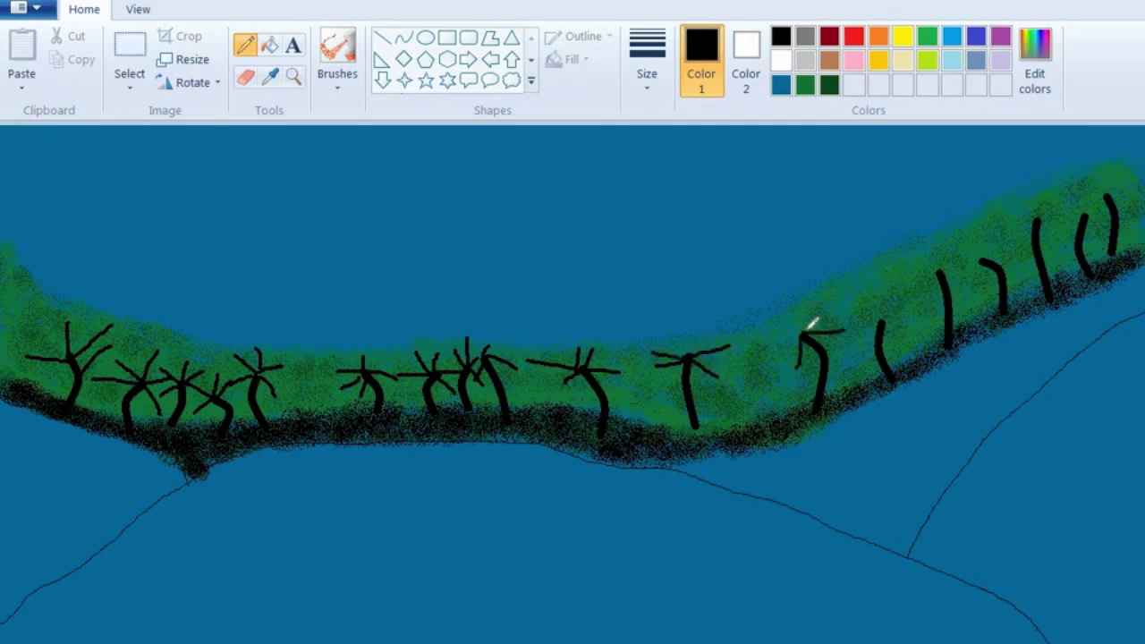
pyautogui.moveTo(759, 347); pyautogui.dragTo(804, 335)
pyautogui.moveTo(803, 338); pyautogui.dragTo(802, 306)
pyautogui.moveTo(859, 333); pyautogui.dragTo(882, 322)
pyautogui.moveTo(911, 281)
pyautogui.mouseDown()
pyautogui.moveTo(1024, 235)
pyautogui.moveTo(1042, 208)
pyautogui.mouseUp()
pyautogui.moveTo(1061, 229); pyautogui.dragTo(1141, 182)
# - Switch to a thin width and scribble a leafy crown into the leftmost tree
pyautogui.click(647, 59)
pyautogui.click(671, 159)
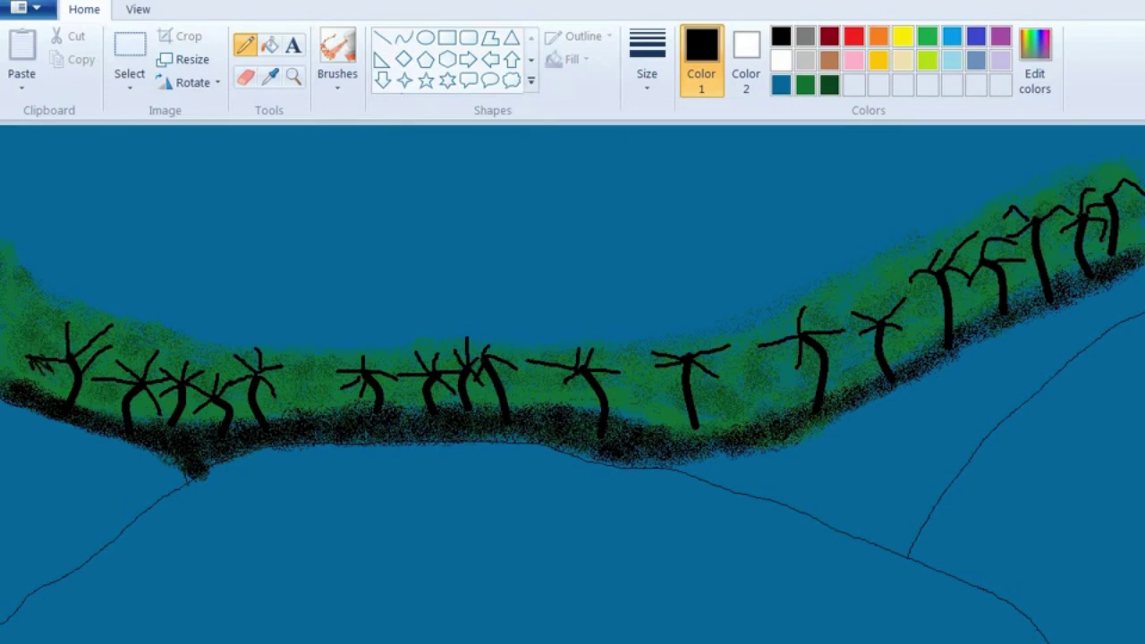
pyautogui.moveTo(34, 351); pyautogui.dragTo(66, 356)
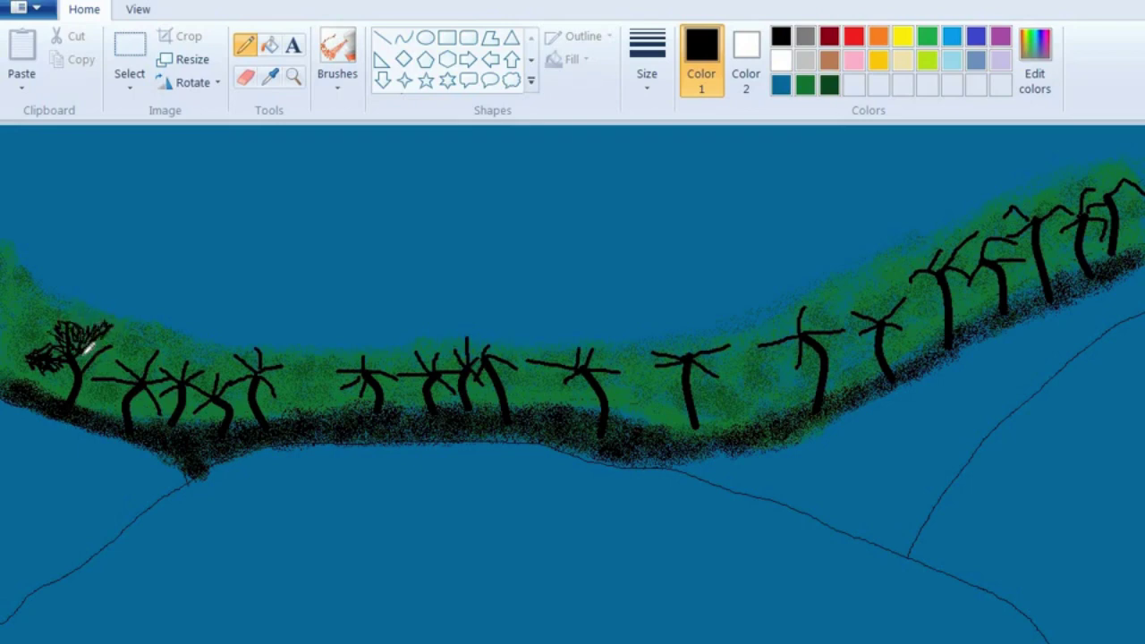
pyautogui.moveTo(114, 351); pyautogui.dragTo(106, 333)
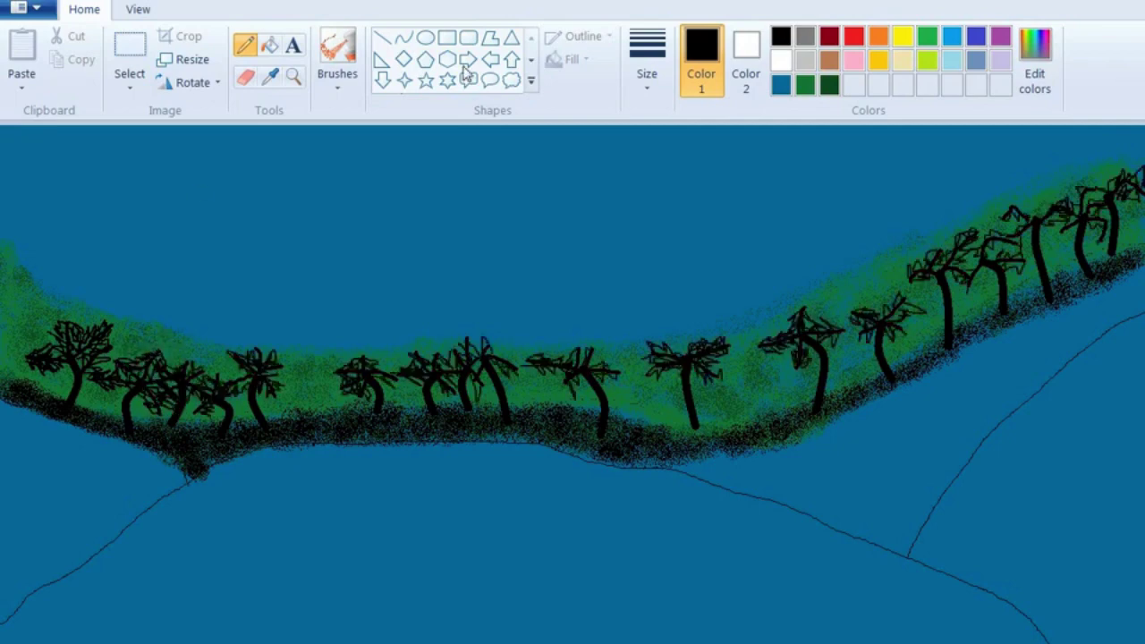
# - Airbrush black speckles along the tree-lined shore's lower edge on both sides, then select green
pyautogui.click(337, 62)
pyautogui.click(806, 85)
pyautogui.click(782, 36)
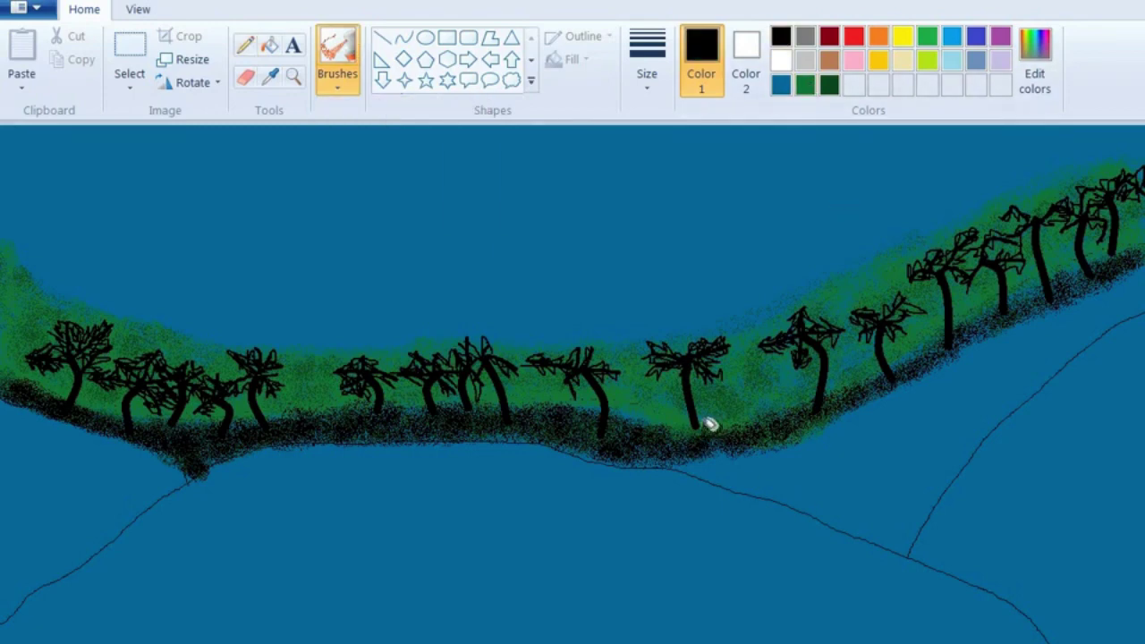
pyautogui.moveTo(834, 401); pyautogui.dragTo(1118, 268)
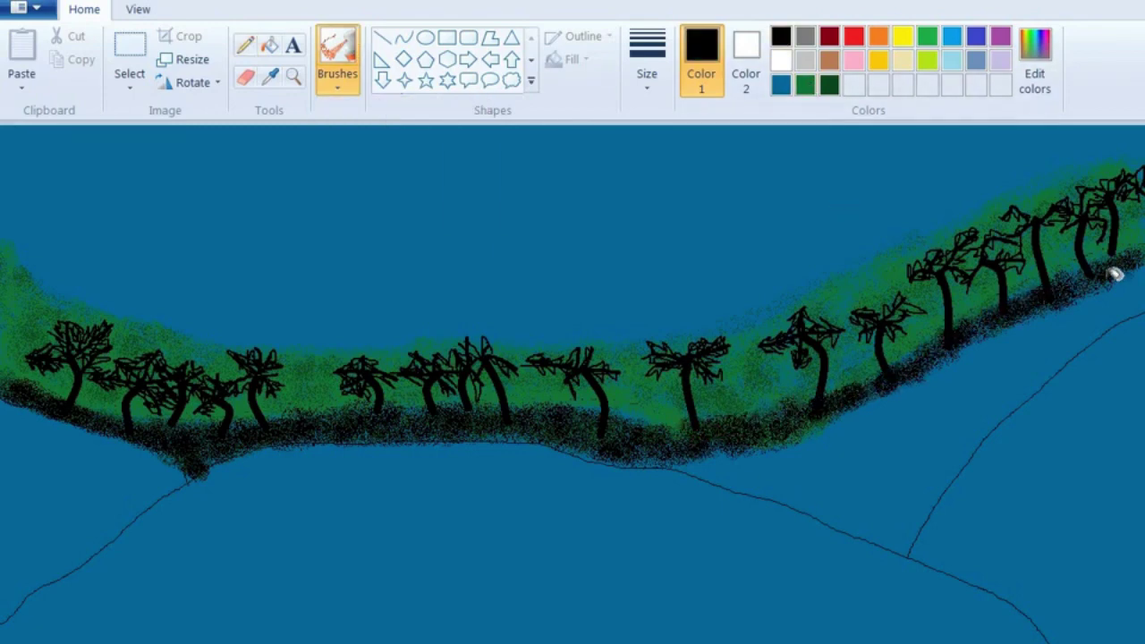
pyautogui.moveTo(105, 411)
pyautogui.mouseDown()
pyautogui.moveTo(507, 402)
pyautogui.moveTo(577, 426)
pyautogui.mouseUp()
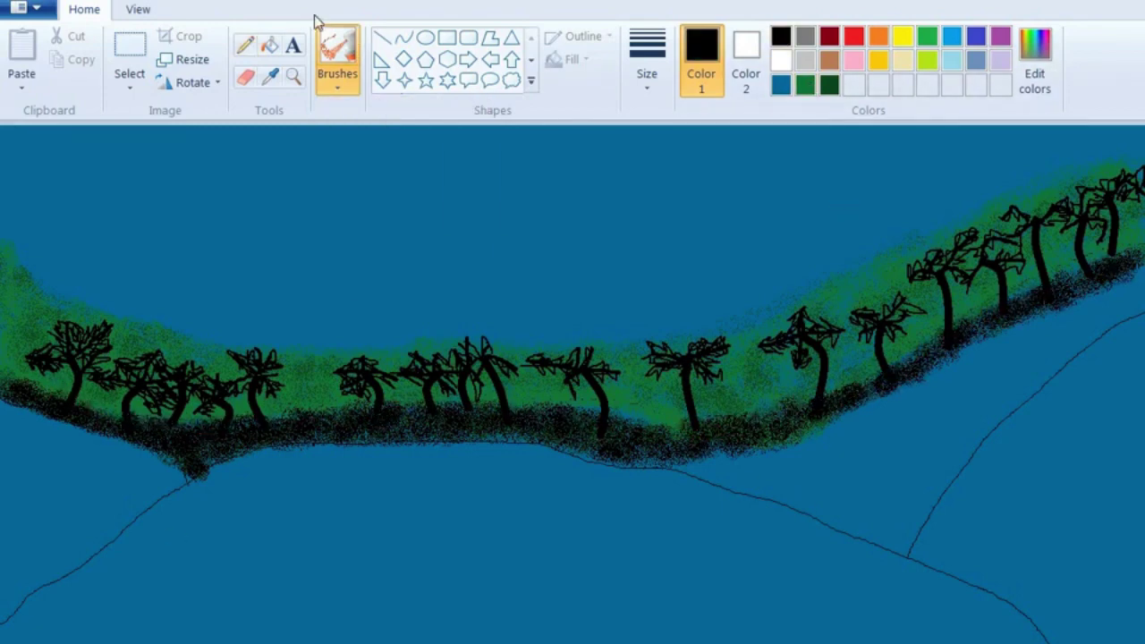
pyautogui.click(808, 87)
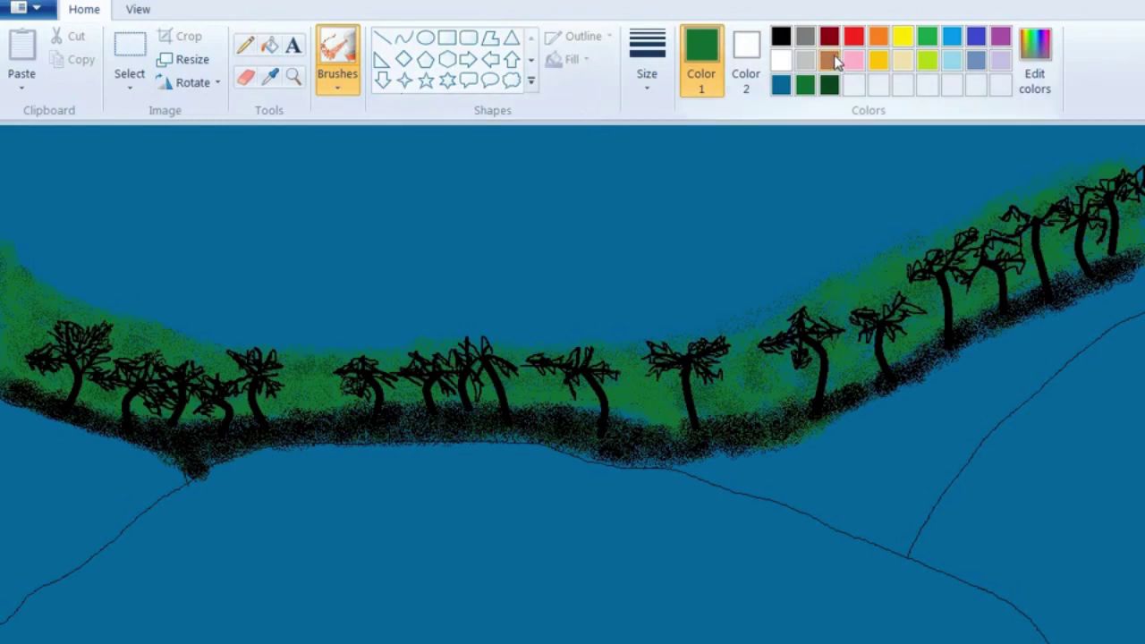
# - Mix a dark brown and paint the right cliff, then start the left cliff below the shore
pyautogui.click(1035, 63)
pyautogui.moveTo(967, 340); pyautogui.dragTo(967, 385)
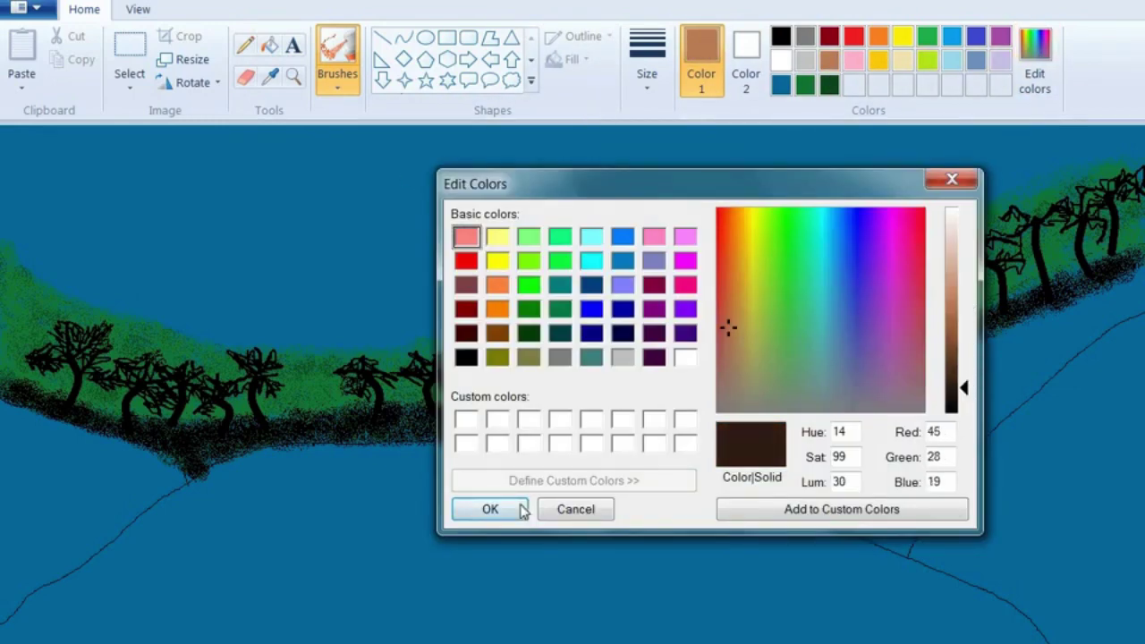
pyautogui.click(514, 508)
pyautogui.click(333, 93)
pyautogui.click(344, 125)
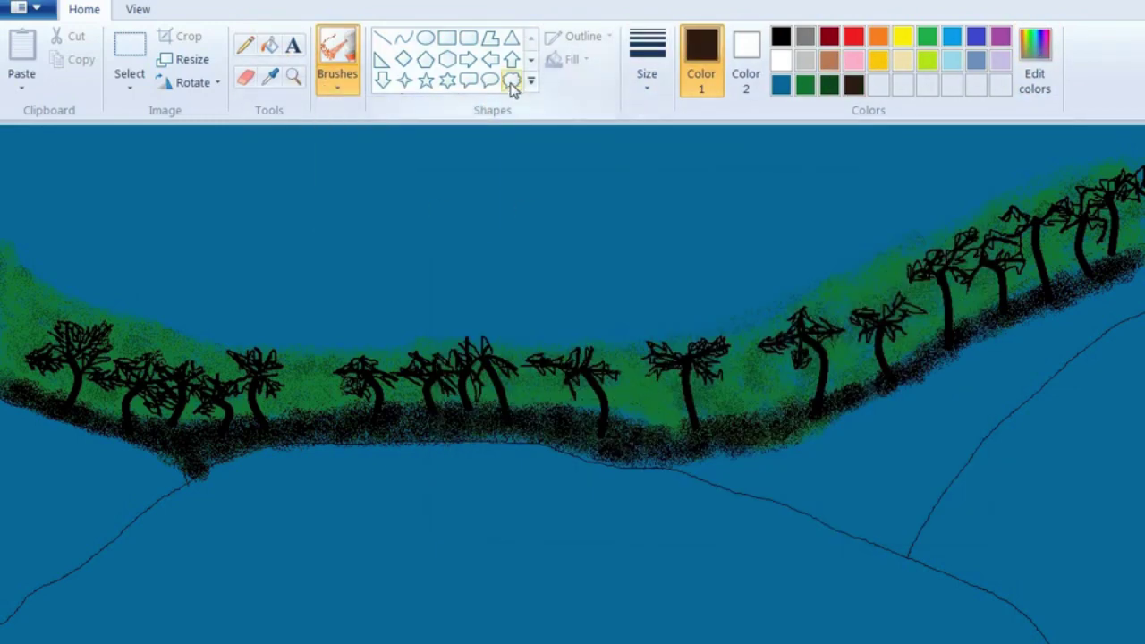
pyautogui.click(337, 85)
pyautogui.click(421, 165)
pyautogui.moveTo(1138, 324)
pyautogui.mouseDown()
pyautogui.moveTo(1010, 422)
pyautogui.moveTo(915, 548)
pyautogui.moveTo(1130, 358)
pyautogui.moveTo(1119, 617)
pyautogui.mouseUp()
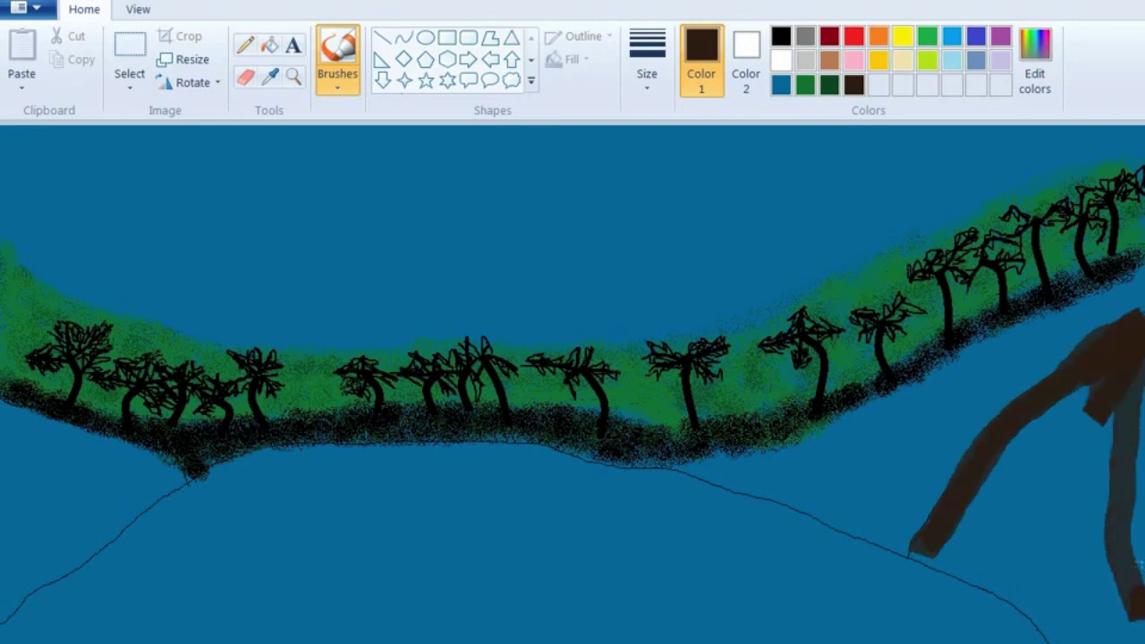
pyautogui.moveTo(1136, 367)
pyautogui.mouseDown()
pyautogui.moveTo(1096, 555)
pyautogui.moveTo(1065, 626)
pyautogui.mouseUp()
pyautogui.moveTo(913, 546)
pyautogui.mouseDown()
pyautogui.moveTo(1045, 639)
pyautogui.moveTo(1012, 583)
pyautogui.moveTo(1065, 394)
pyautogui.moveTo(1001, 489)
pyautogui.moveTo(1069, 528)
pyautogui.moveTo(994, 521)
pyautogui.moveTo(940, 492)
pyautogui.moveTo(1100, 491)
pyautogui.moveTo(1123, 622)
pyautogui.mouseUp()
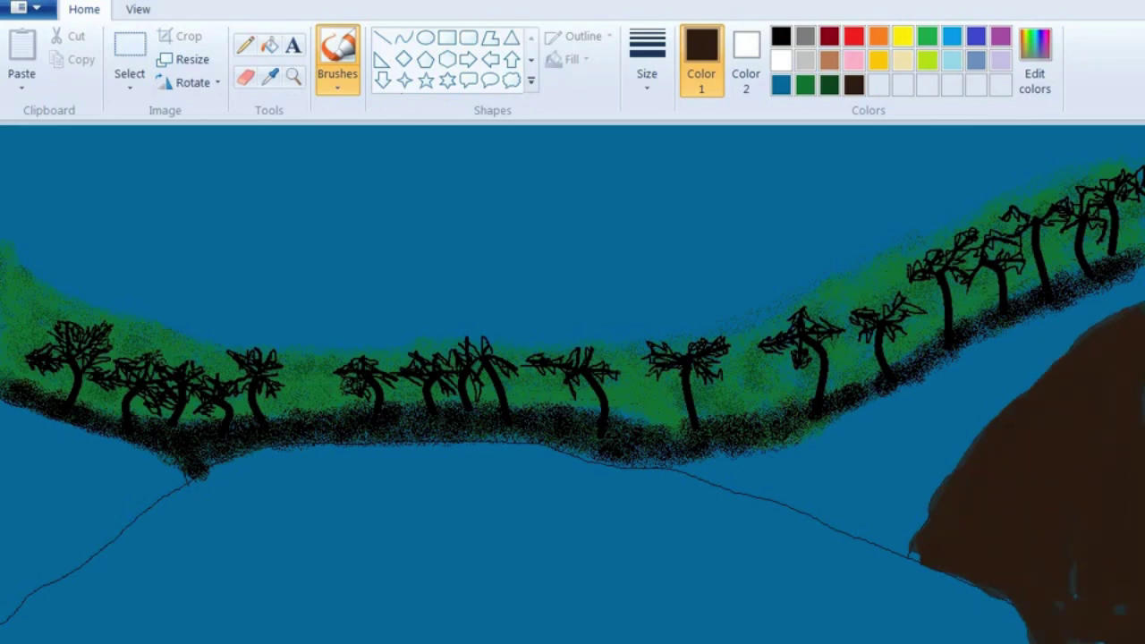
pyautogui.moveTo(9, 413)
pyautogui.mouseDown()
pyautogui.moveTo(160, 470)
pyautogui.moveTo(13, 627)
pyautogui.moveTo(132, 447)
pyautogui.moveTo(18, 414)
pyautogui.moveTo(170, 483)
pyautogui.moveTo(27, 466)
pyautogui.moveTo(20, 512)
pyautogui.mouseUp()
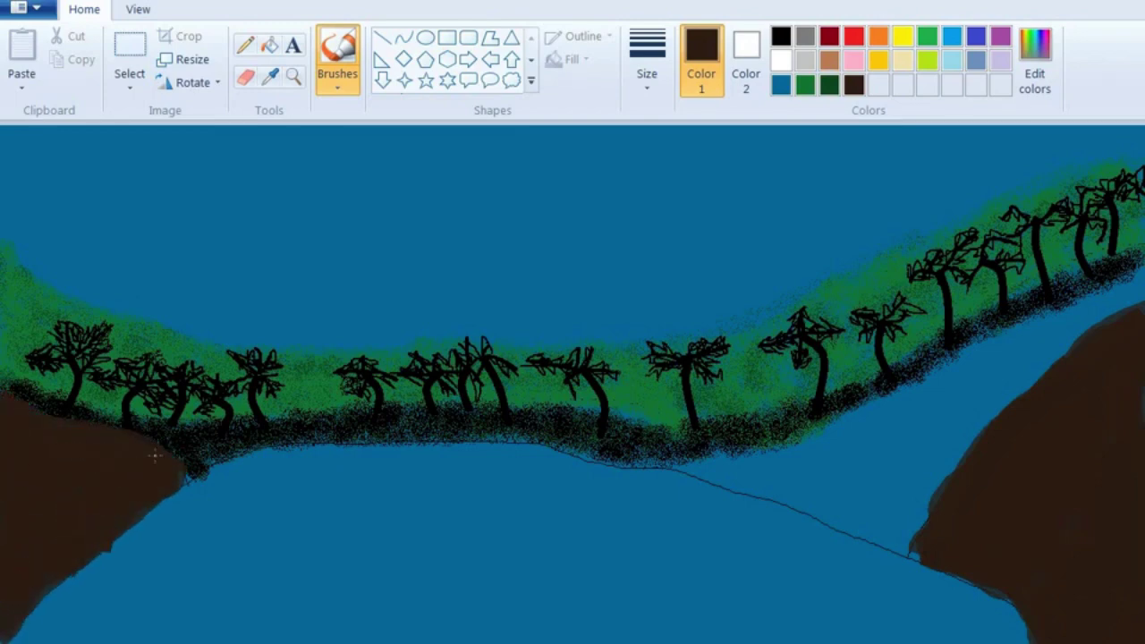
# - Brighten the brown slightly and fill out and even both cliffs, extending the right one higher
pyautogui.click(1036, 72)
pyautogui.moveTo(970, 399); pyautogui.dragTo(970, 383)
pyautogui.press('Return')
pyautogui.moveTo(1052, 503)
pyautogui.mouseDown()
pyautogui.moveTo(1110, 340)
pyautogui.moveTo(933, 519)
pyautogui.moveTo(963, 501)
pyautogui.moveTo(1127, 534)
pyautogui.moveTo(1083, 573)
pyautogui.moveTo(945, 556)
pyautogui.mouseUp()
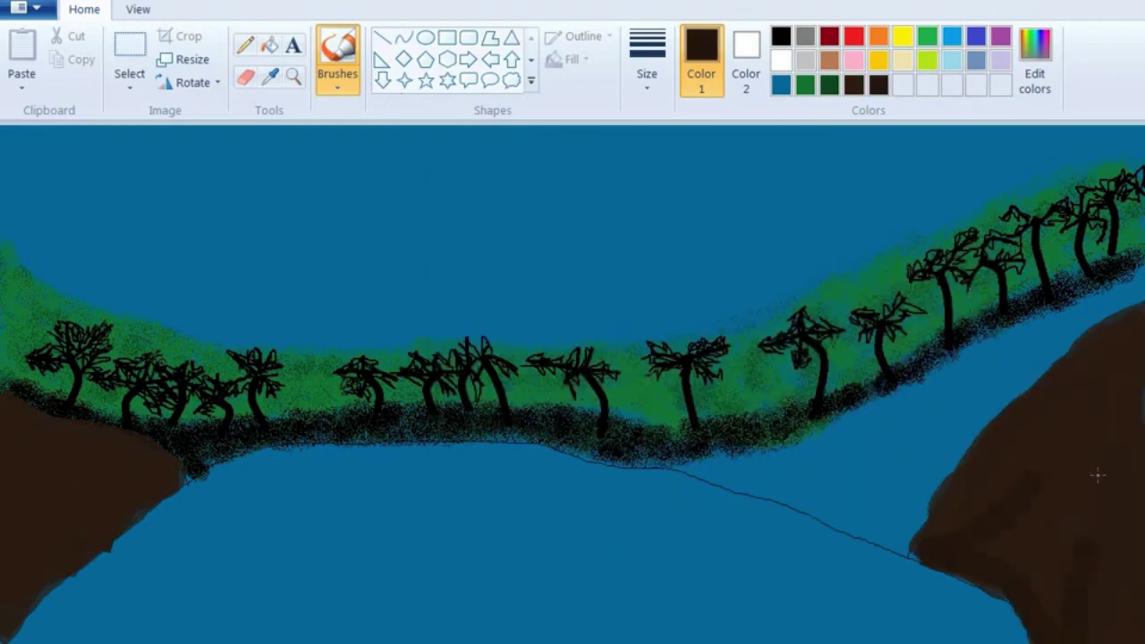
pyautogui.moveTo(1138, 314)
pyautogui.mouseDown()
pyautogui.moveTo(993, 416)
pyautogui.moveTo(1106, 377)
pyautogui.mouseUp()
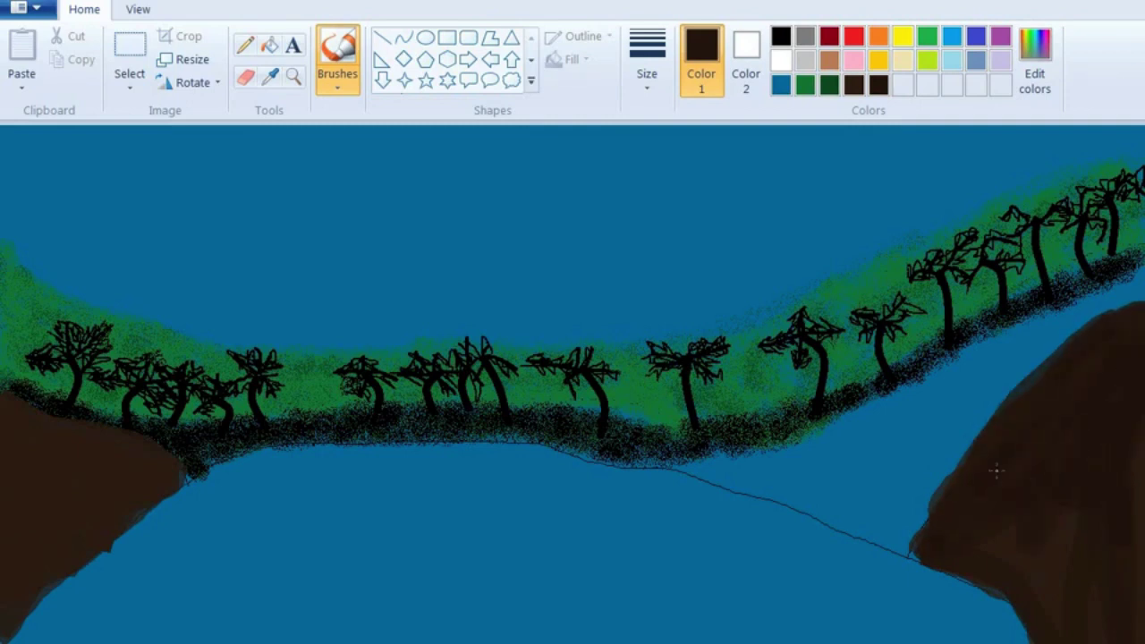
pyautogui.moveTo(996, 471); pyautogui.dragTo(1042, 600)
pyautogui.moveTo(13, 587); pyautogui.dragTo(127, 444)
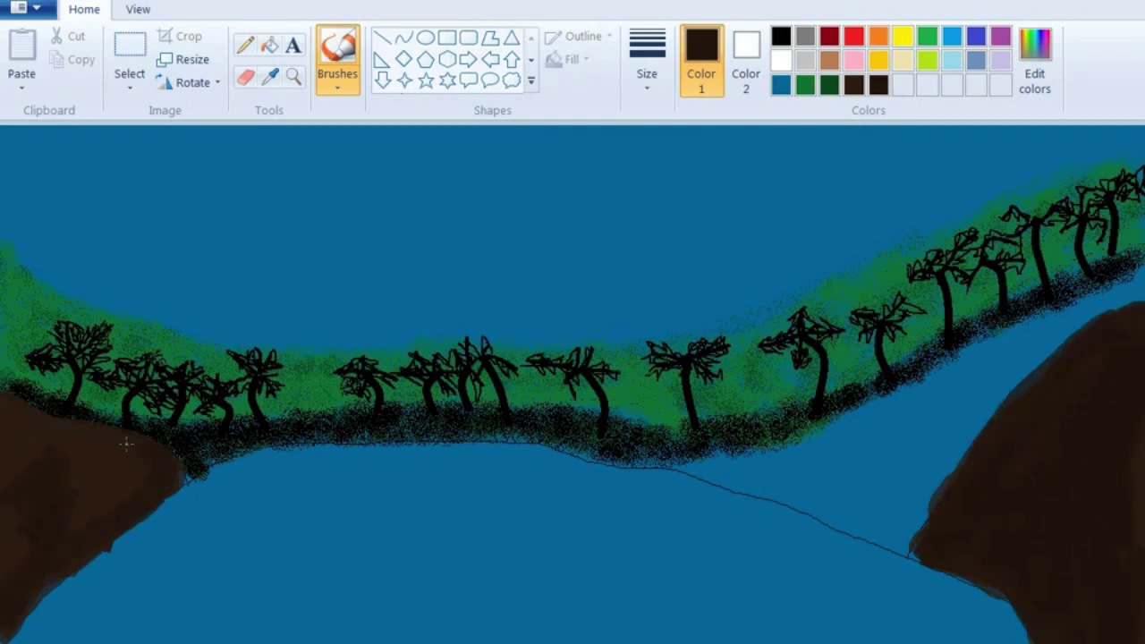
# - Darken the left cliff with black textured brushwork and add thin pencil crack lines
pyautogui.click(337, 63)
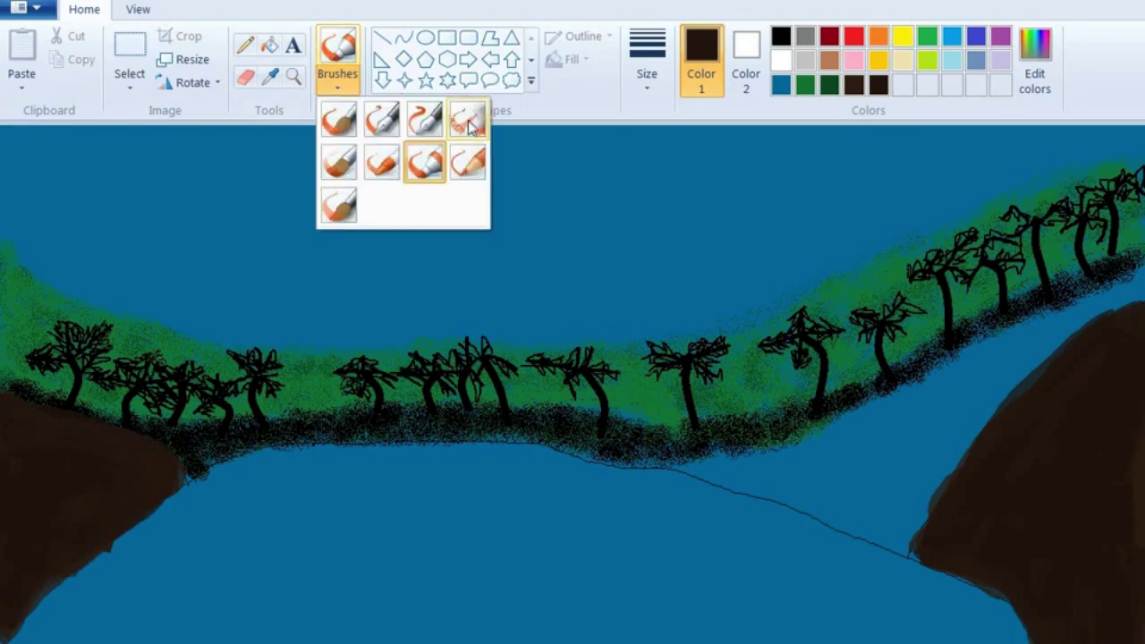
pyautogui.click(427, 159)
pyautogui.click(781, 36)
pyautogui.moveTo(36, 417)
pyautogui.mouseDown()
pyautogui.moveTo(71, 499)
pyautogui.moveTo(46, 504)
pyautogui.moveTo(14, 636)
pyautogui.moveTo(133, 476)
pyautogui.mouseUp()
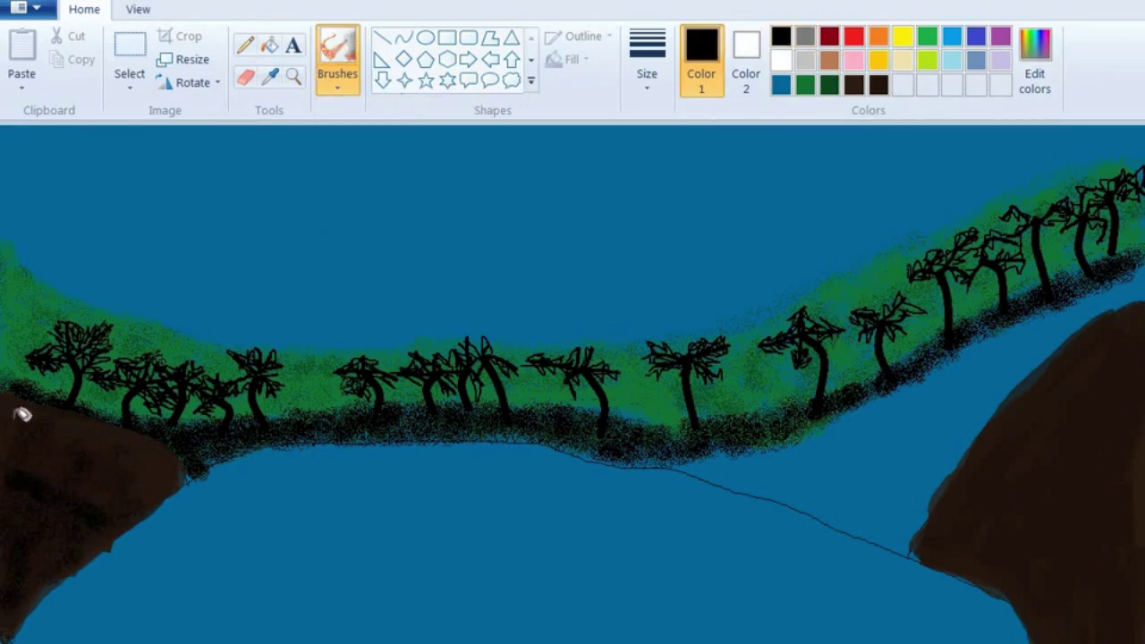
pyautogui.moveTo(21, 409); pyautogui.dragTo(145, 450)
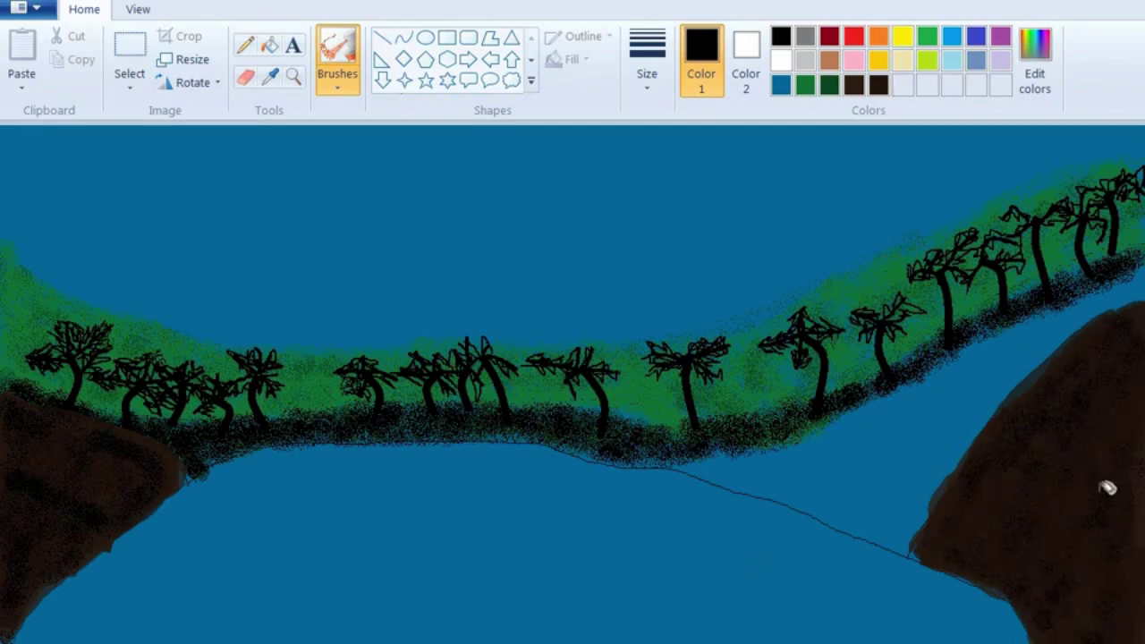
pyautogui.click(249, 49)
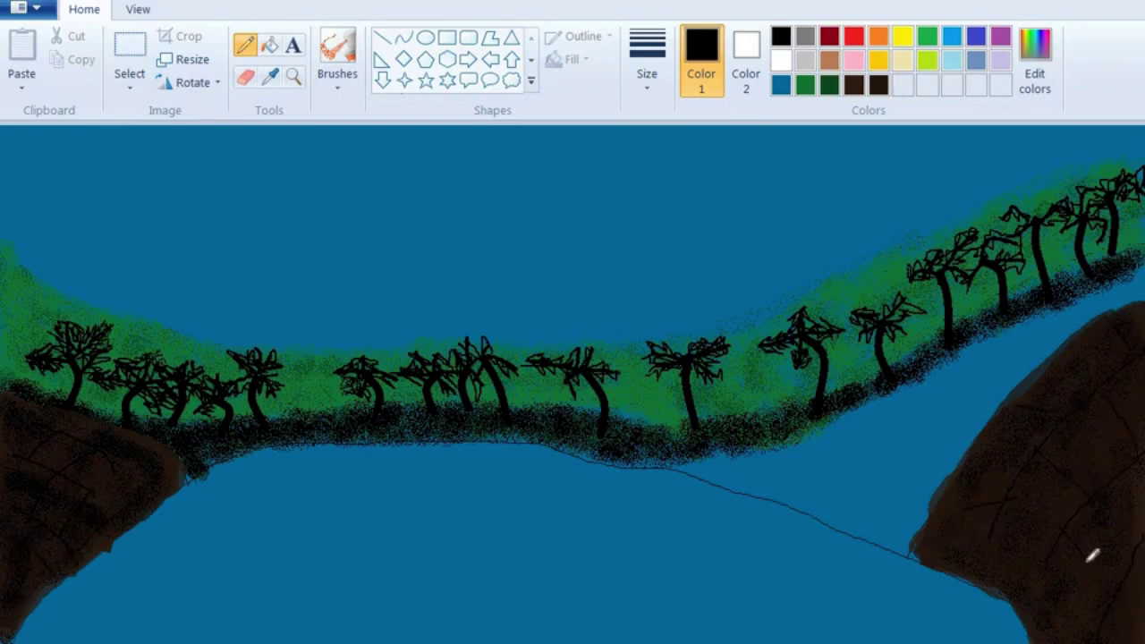
pyautogui.click(337, 81)
# - With a thick white brush, paint waterfall streams from the right edge down toward the lake
pyautogui.click(424, 119)
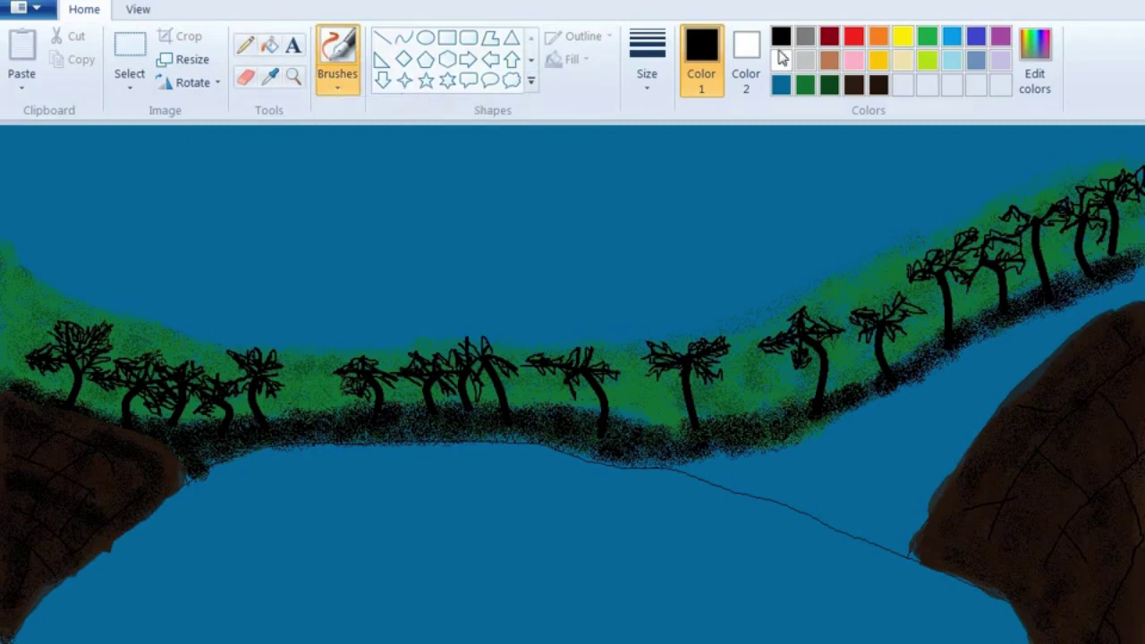
pyautogui.click(781, 61)
pyautogui.click(338, 81)
pyautogui.click(424, 161)
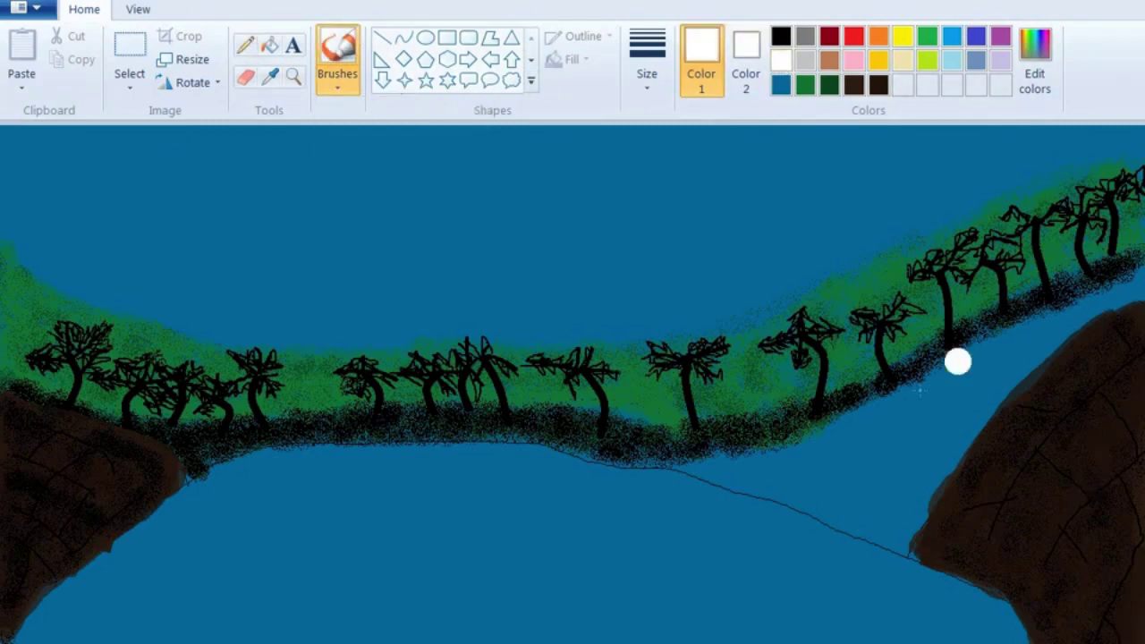
pyautogui.click(647, 74)
pyautogui.click(699, 206)
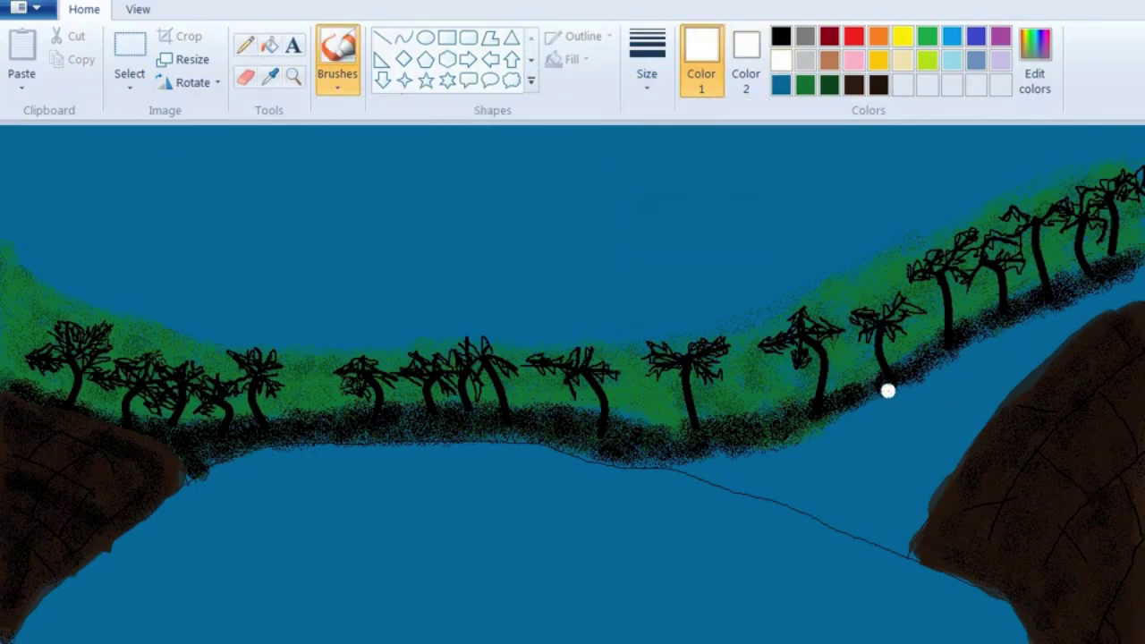
pyautogui.moveTo(900, 389); pyautogui.dragTo(1144, 268)
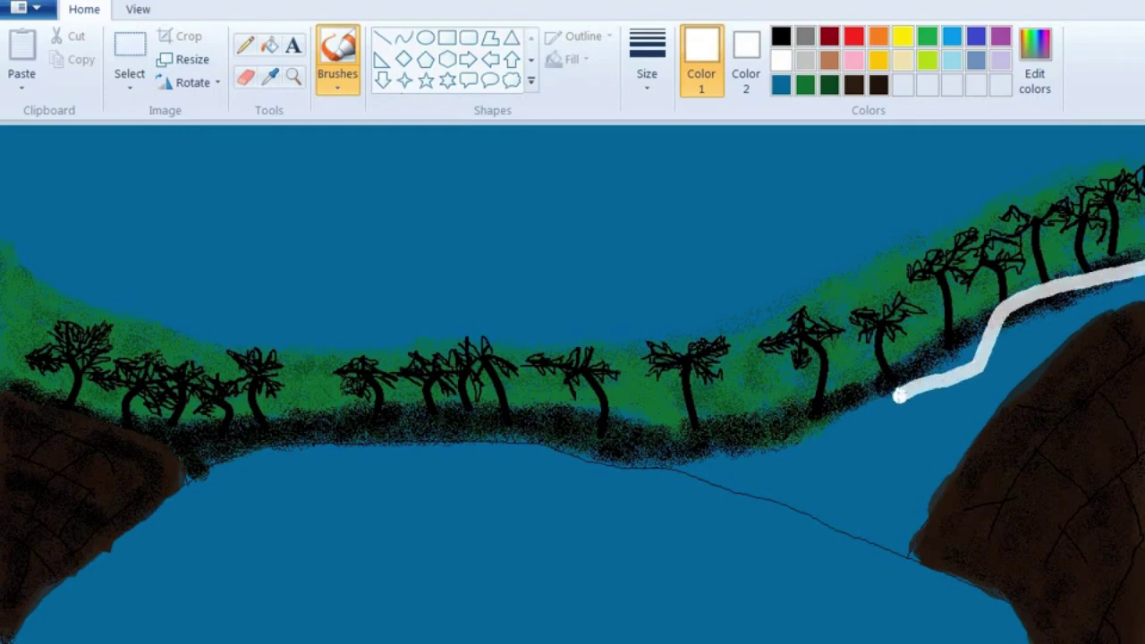
pyautogui.moveTo(900, 396); pyautogui.dragTo(818, 515)
pyautogui.moveTo(885, 401); pyautogui.dragTo(775, 528)
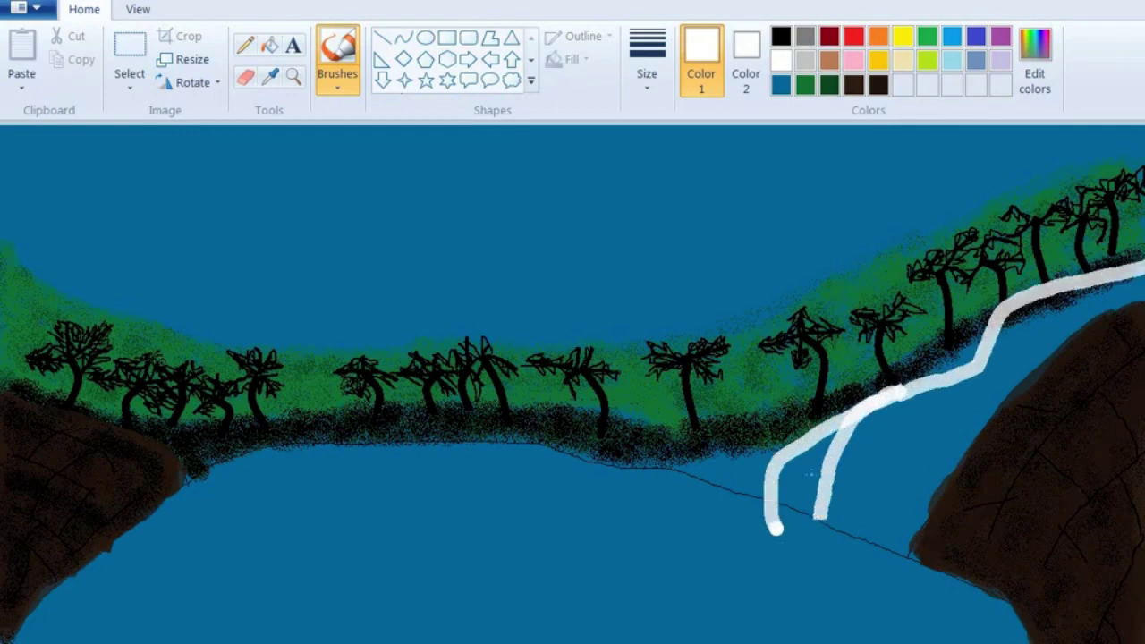
pyautogui.moveTo(787, 476); pyautogui.dragTo(938, 407)
pyautogui.moveTo(1137, 288)
pyautogui.mouseDown()
pyautogui.moveTo(981, 414)
pyautogui.moveTo(963, 439)
pyautogui.moveTo(1130, 285)
pyautogui.moveTo(1065, 332)
pyautogui.moveTo(996, 412)
pyautogui.moveTo(891, 562)
pyautogui.mouseUp()
# - Fill the gaps between streams for solid white and extend the waterfall's foot into the lake
pyautogui.moveTo(966, 443); pyautogui.dragTo(895, 562)
pyautogui.moveTo(1096, 269); pyautogui.dragTo(998, 376)
pyautogui.moveTo(1144, 255)
pyautogui.mouseDown()
pyautogui.moveTo(1007, 345)
pyautogui.moveTo(1074, 273)
pyautogui.moveTo(1128, 304)
pyautogui.mouseUp()
pyautogui.moveTo(1065, 322); pyautogui.dragTo(948, 412)
pyautogui.moveTo(998, 335)
pyautogui.mouseDown()
pyautogui.moveTo(947, 361)
pyautogui.moveTo(935, 386)
pyautogui.moveTo(948, 393)
pyautogui.mouseUp()
pyautogui.moveTo(926, 448)
pyautogui.mouseDown()
pyautogui.moveTo(805, 474)
pyautogui.moveTo(976, 399)
pyautogui.mouseUp()
pyautogui.moveTo(908, 501); pyautogui.dragTo(805, 524)
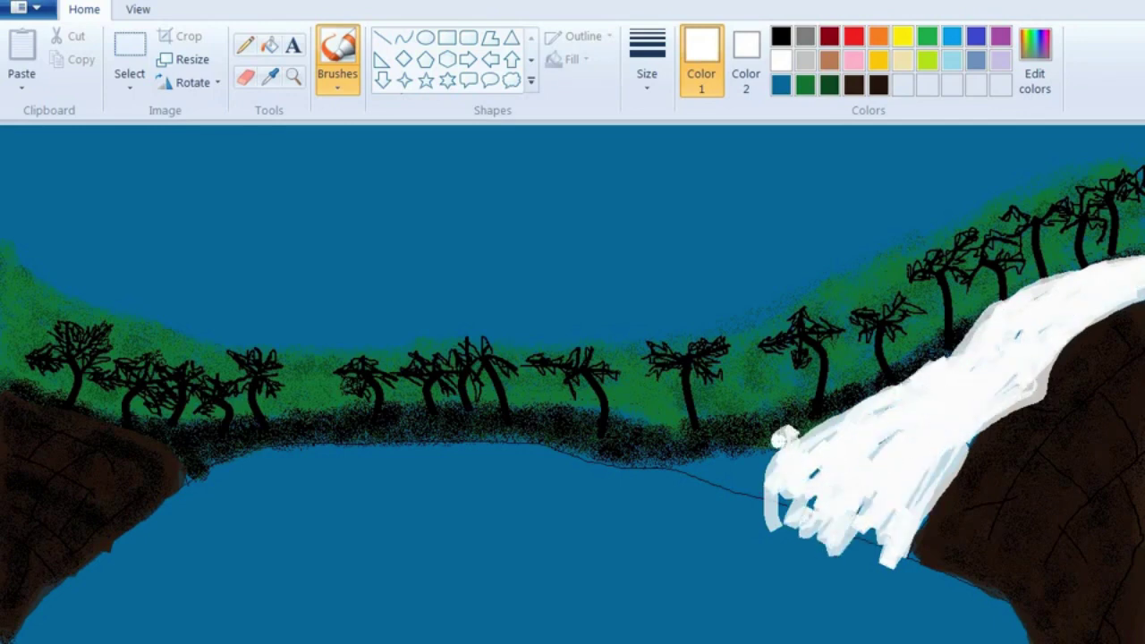
pyautogui.moveTo(785, 436)
pyautogui.mouseDown()
pyautogui.moveTo(707, 488)
pyautogui.moveTo(716, 465)
pyautogui.moveTo(770, 501)
pyautogui.moveTo(715, 479)
pyautogui.moveTo(867, 564)
pyautogui.moveTo(707, 456)
pyautogui.moveTo(919, 565)
pyautogui.mouseUp()
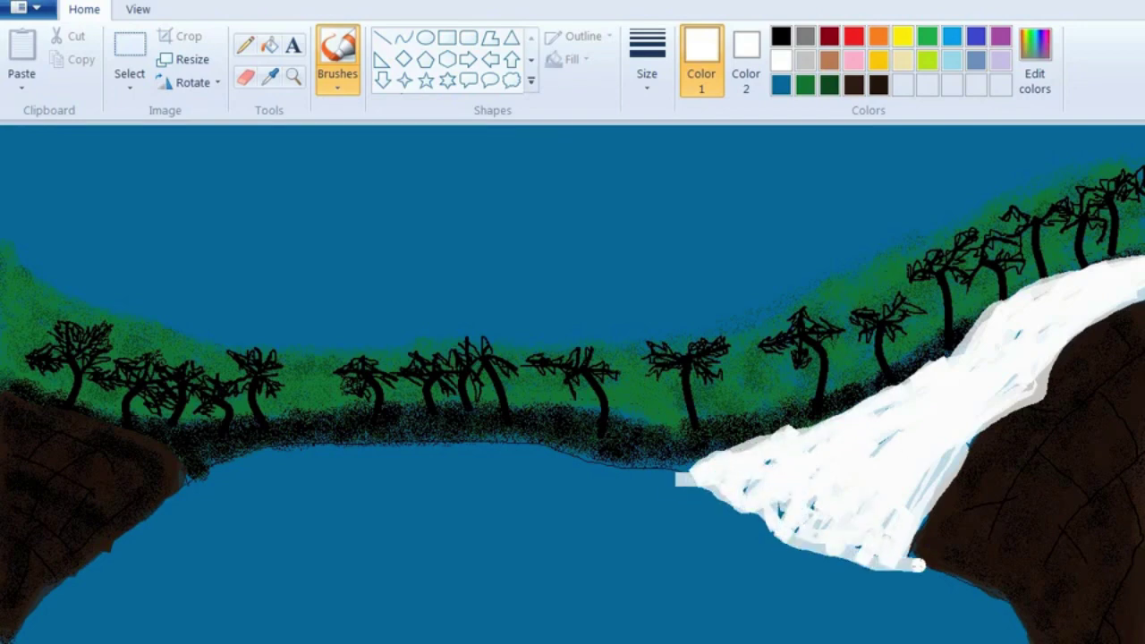
# - Airbrush light-blue shading down the waterfall and a dark-green mossy strip along the right cliff edge
pyautogui.click(338, 80)
pyautogui.click(474, 117)
pyautogui.click(952, 60)
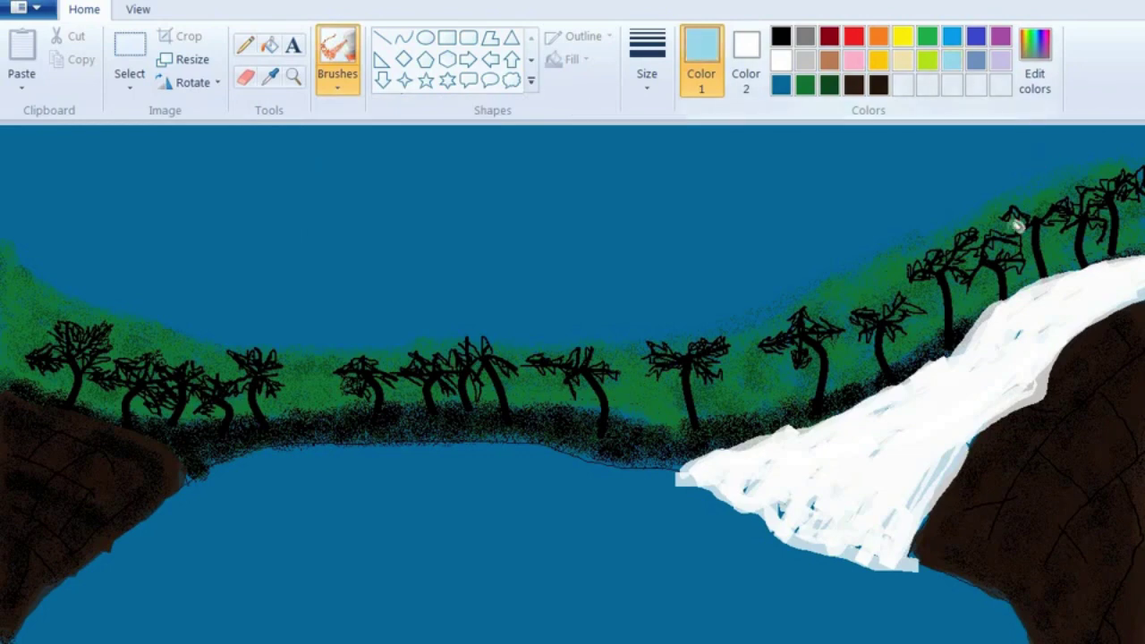
pyautogui.moveTo(1096, 282)
pyautogui.mouseDown()
pyautogui.moveTo(1007, 358)
pyautogui.moveTo(1048, 351)
pyautogui.moveTo(966, 365)
pyautogui.moveTo(979, 409)
pyautogui.moveTo(877, 455)
pyautogui.moveTo(703, 474)
pyautogui.moveTo(769, 537)
pyautogui.moveTo(824, 564)
pyautogui.moveTo(900, 550)
pyautogui.mouseUp()
pyautogui.moveTo(1012, 352)
pyautogui.mouseDown()
pyautogui.moveTo(1053, 307)
pyautogui.moveTo(977, 420)
pyautogui.mouseUp()
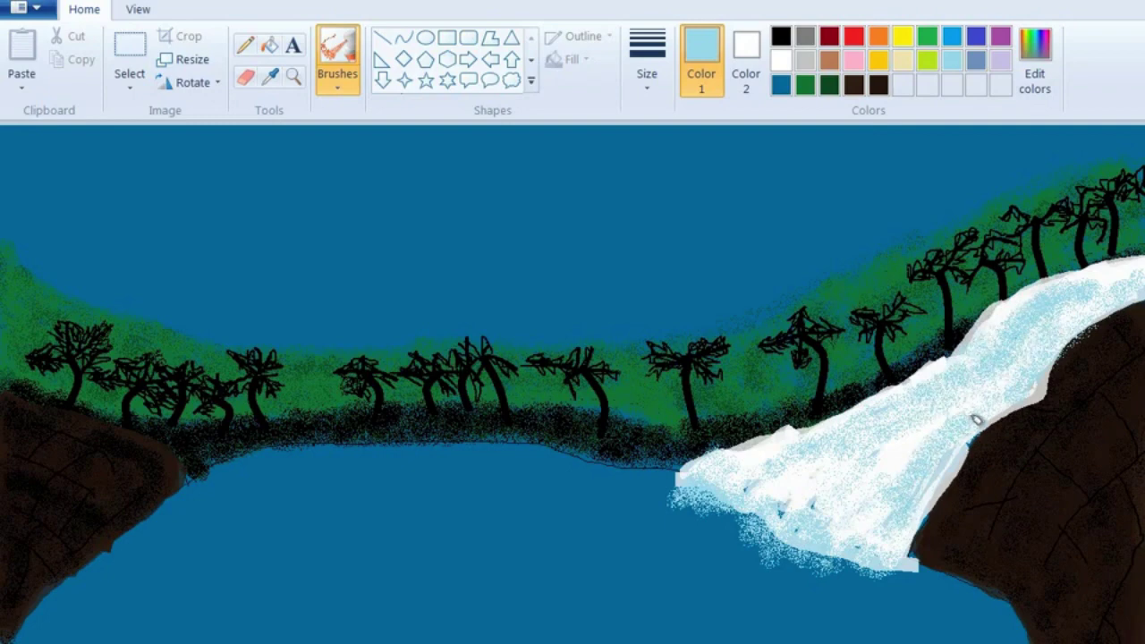
pyautogui.moveTo(857, 434); pyautogui.dragTo(836, 437)
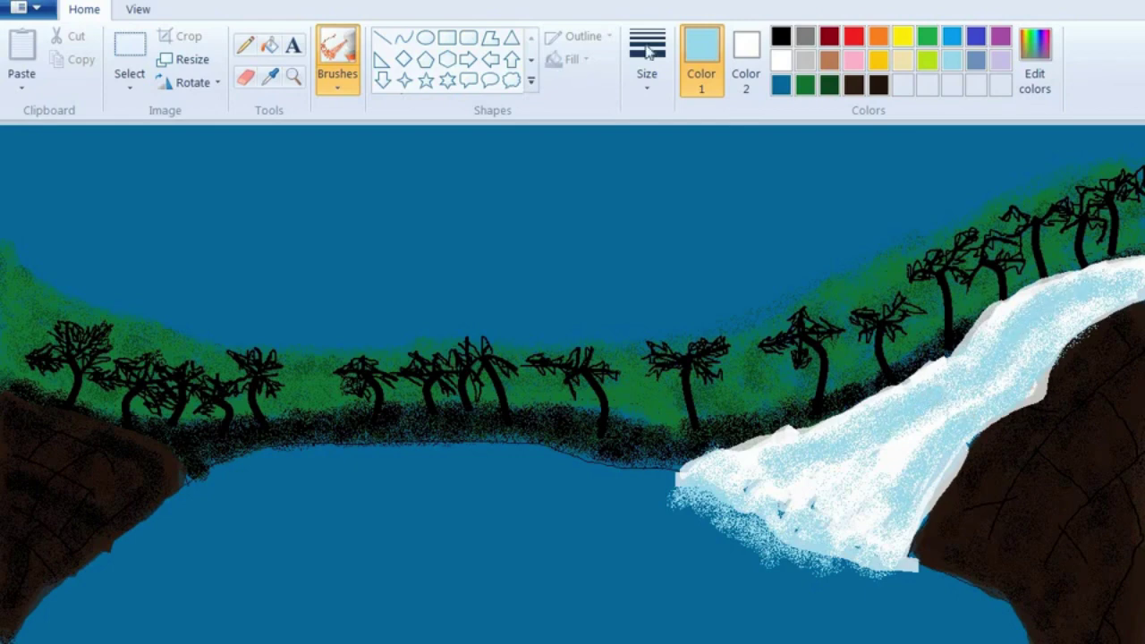
pyautogui.click(805, 85)
pyautogui.moveTo(1132, 298); pyautogui.dragTo(970, 469)
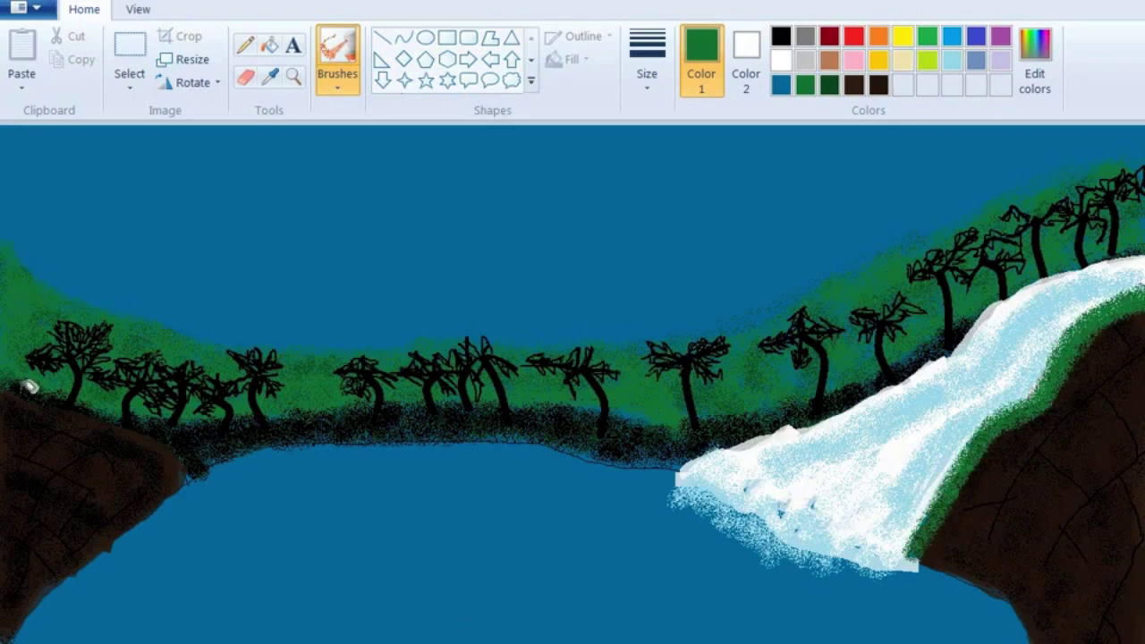
# - Draw sagging black top and bottom bridge chords with the Curve tool, the lower one thicker
pyautogui.click(404, 37)
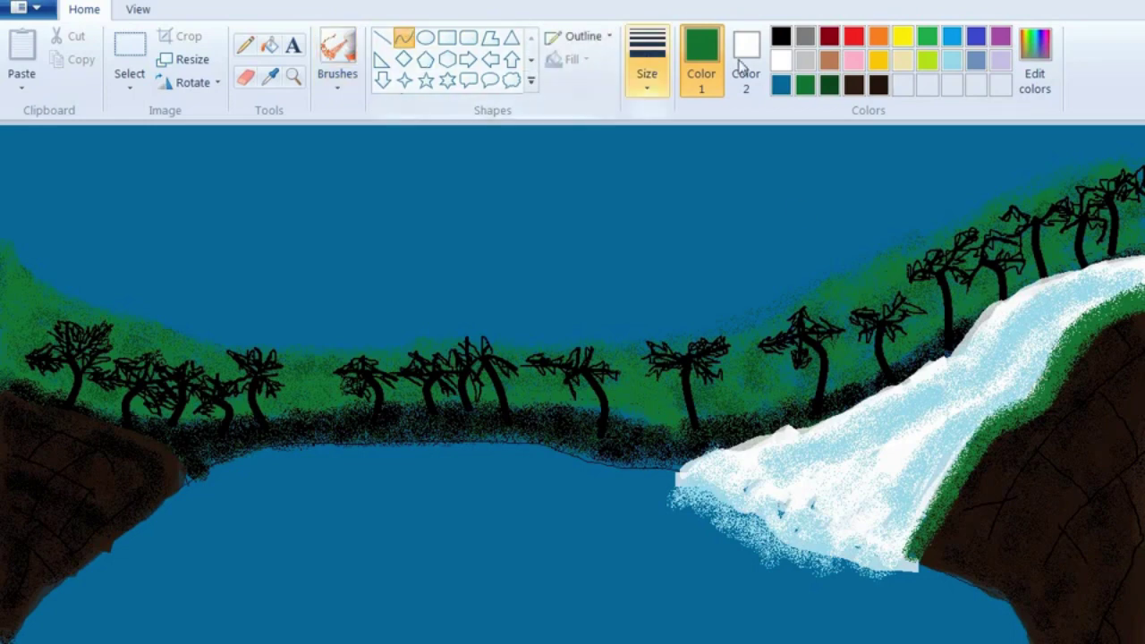
pyautogui.click(781, 35)
pyautogui.moveTo(23, 261)
pyautogui.mouseDown()
pyautogui.moveTo(951, 205)
pyautogui.moveTo(991, 218)
pyautogui.mouseUp()
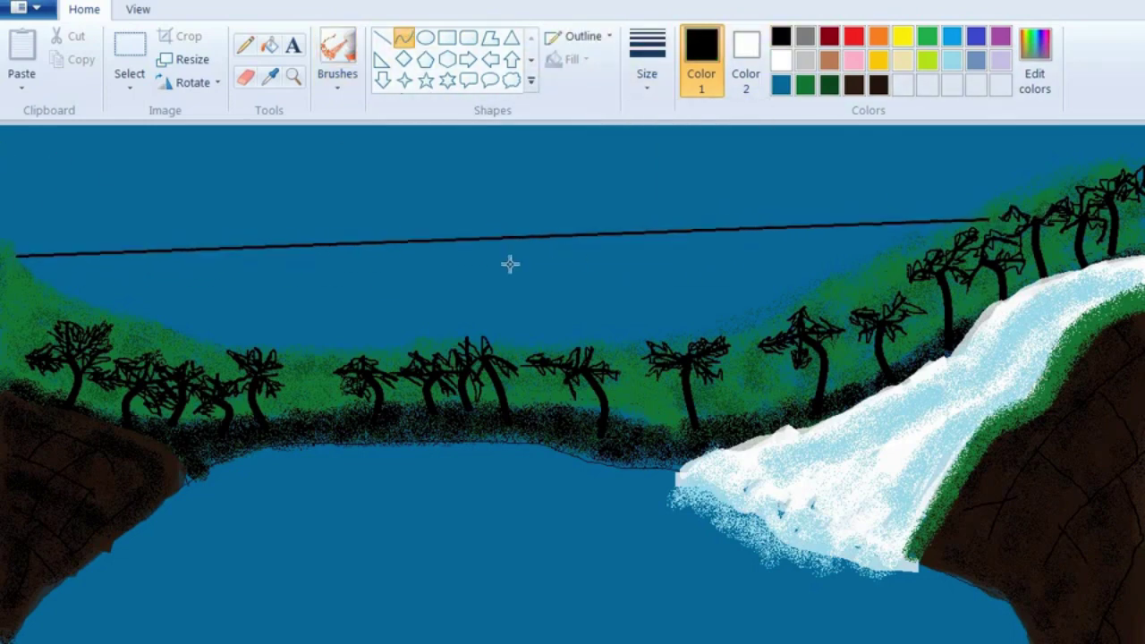
pyautogui.moveTo(511, 263)
pyautogui.mouseDown()
pyautogui.moveTo(528, 303)
pyautogui.moveTo(537, 264)
pyautogui.mouseUp()
pyautogui.click(647, 63)
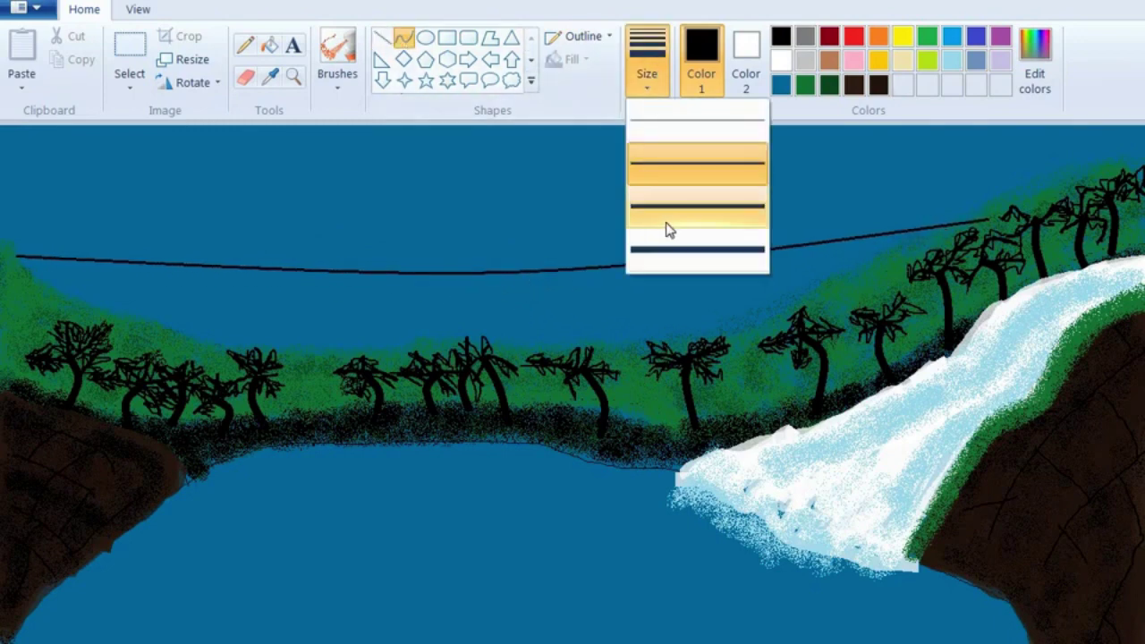
pyautogui.click(668, 230)
pyautogui.moveTo(88, 309); pyautogui.dragTo(864, 289)
pyautogui.moveTo(487, 299); pyautogui.dragTo(504, 339)
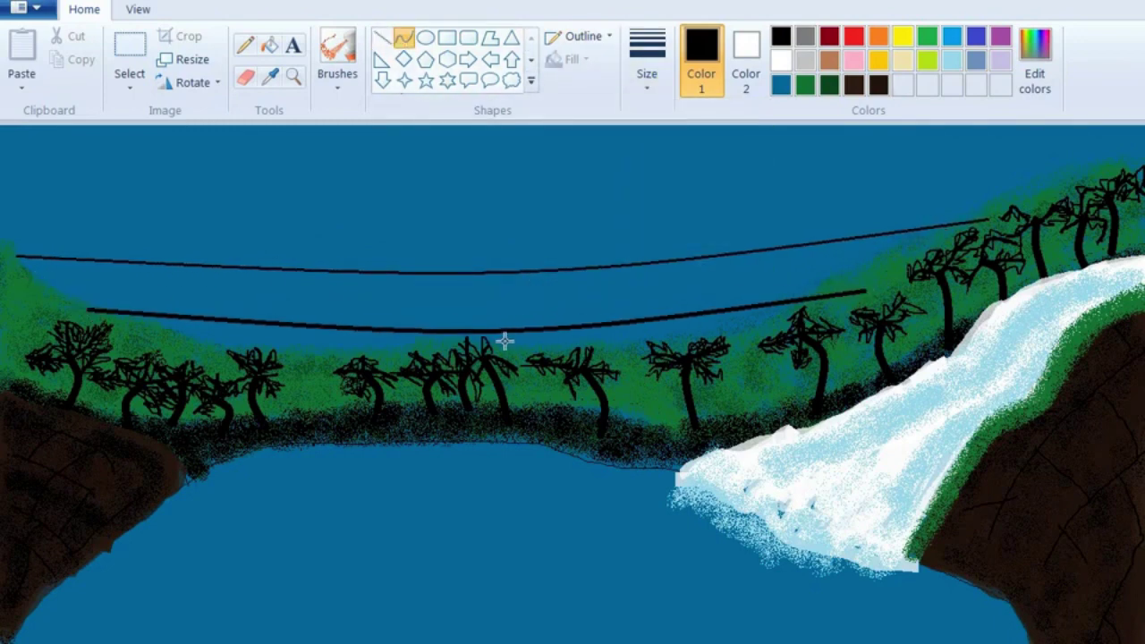
# - Add a vertical end post and diagonal braces along each bridge bay with straight lines
pyautogui.click(382, 38)
pyautogui.moveTo(83, 262); pyautogui.dragTo(94, 311)
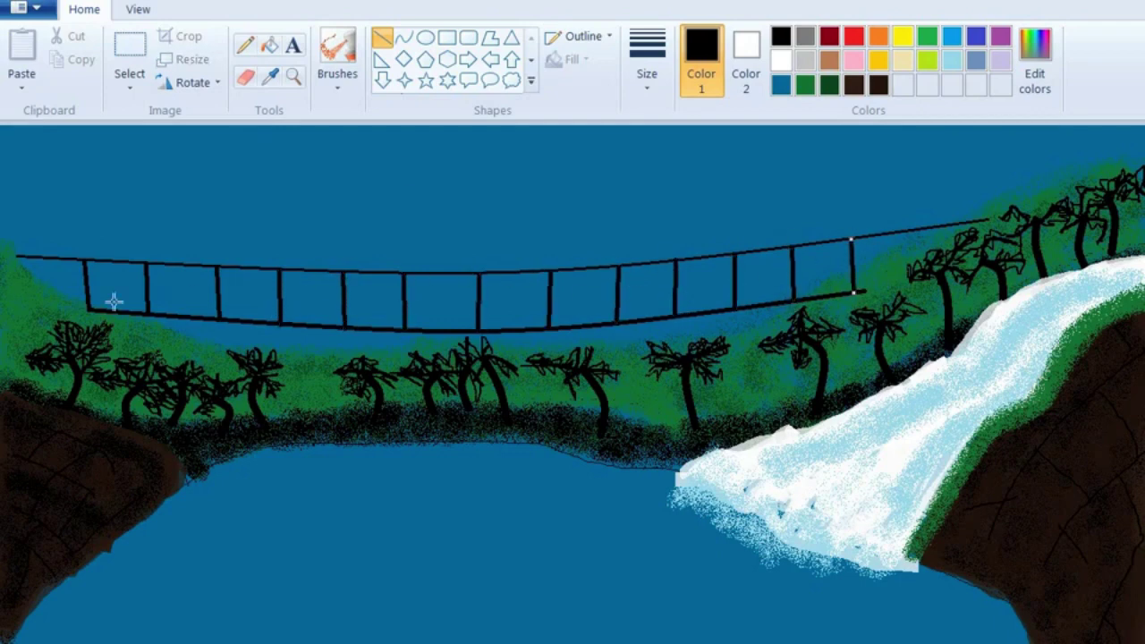
pyautogui.moveTo(90, 309); pyautogui.dragTo(145, 264)
pyautogui.moveTo(87, 261); pyautogui.dragTo(143, 309)
pyautogui.moveTo(281, 269); pyautogui.dragTo(344, 326)
pyautogui.moveTo(344, 271); pyautogui.dragTo(405, 327)
pyautogui.moveTo(405, 271); pyautogui.dragTo(478, 329)
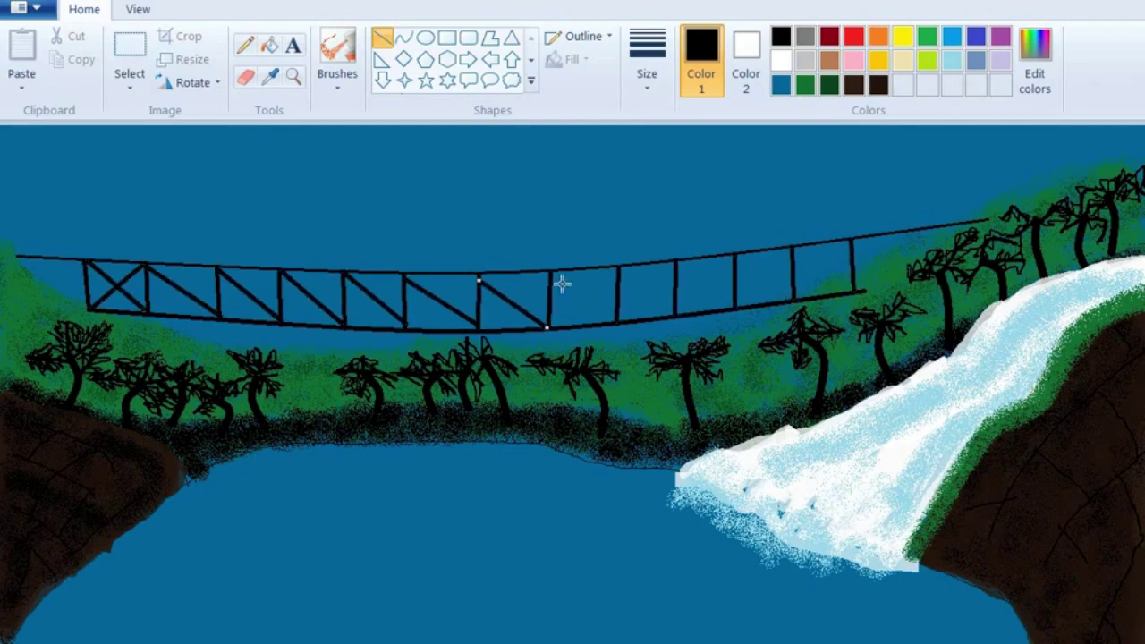
pyautogui.moveTo(550, 269); pyautogui.dragTo(617, 324)
pyautogui.moveTo(675, 258); pyautogui.dragTo(736, 309)
pyautogui.moveTo(793, 249); pyautogui.dragTo(853, 293)
# - Add counter-diagonals to form X braces in the bays, plus a diagonal in the far-left end bay
pyautogui.moveTo(204, 278); pyautogui.dragTo(217, 269)
pyautogui.moveTo(219, 318); pyautogui.dragTo(280, 269)
pyautogui.moveTo(282, 323); pyautogui.dragTo(344, 270)
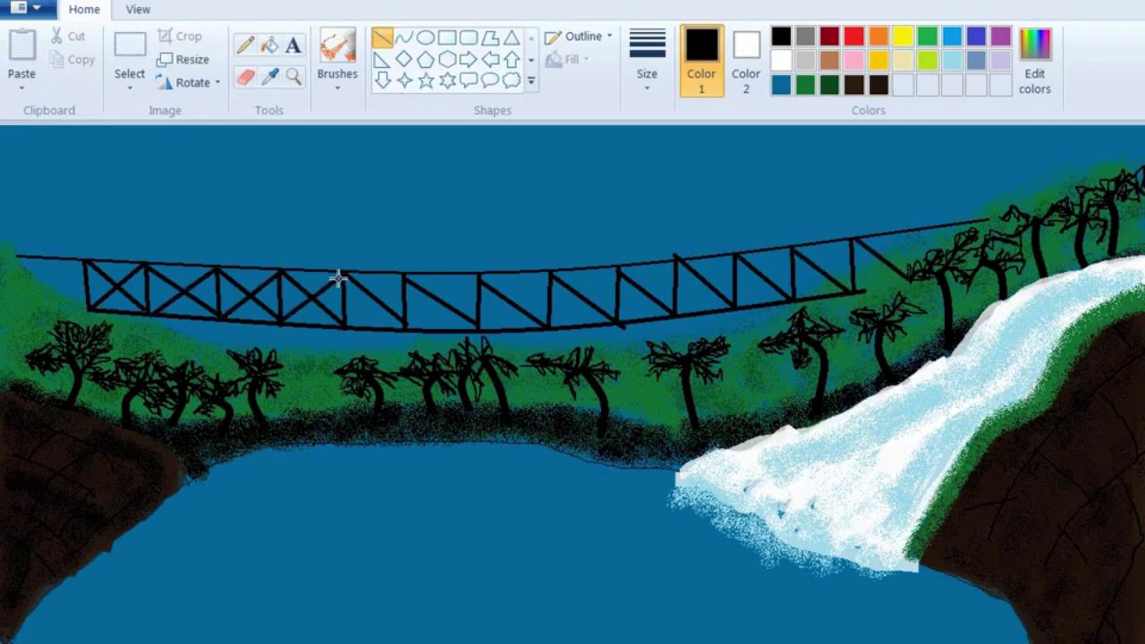
pyautogui.moveTo(345, 324); pyautogui.dragTo(405, 271)
pyautogui.moveTo(409, 328); pyautogui.dragTo(454, 291)
pyautogui.moveTo(736, 306); pyautogui.dragTo(791, 252)
pyautogui.moveTo(793, 300); pyautogui.dragTo(852, 240)
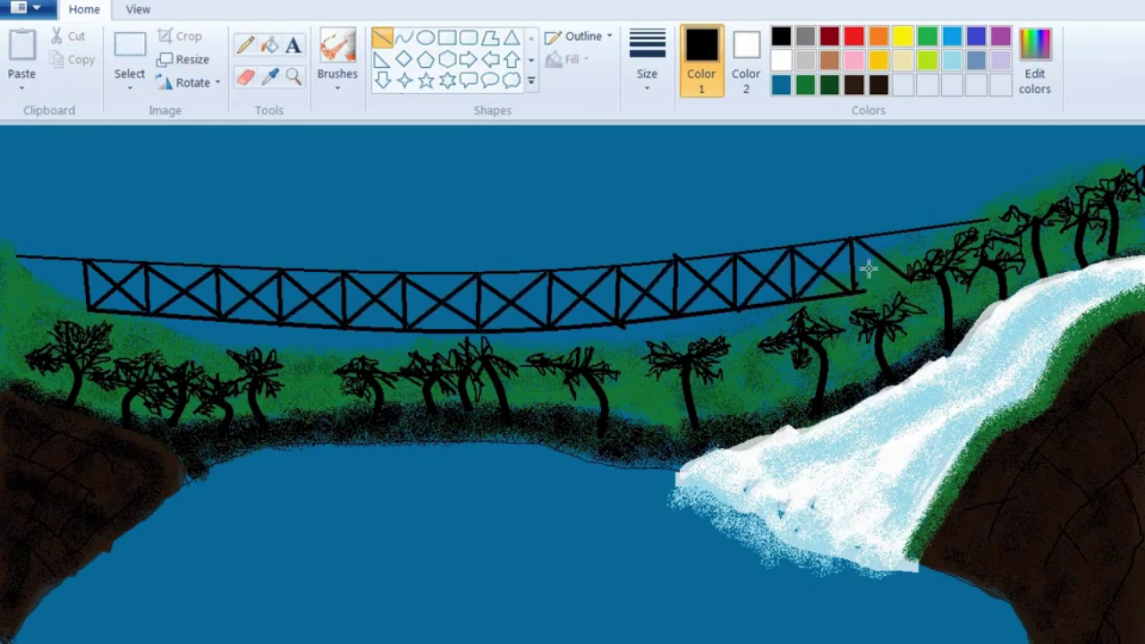
pyautogui.moveTo(854, 290); pyautogui.dragTo(906, 235)
pyautogui.moveTo(88, 311); pyautogui.dragTo(29, 260)
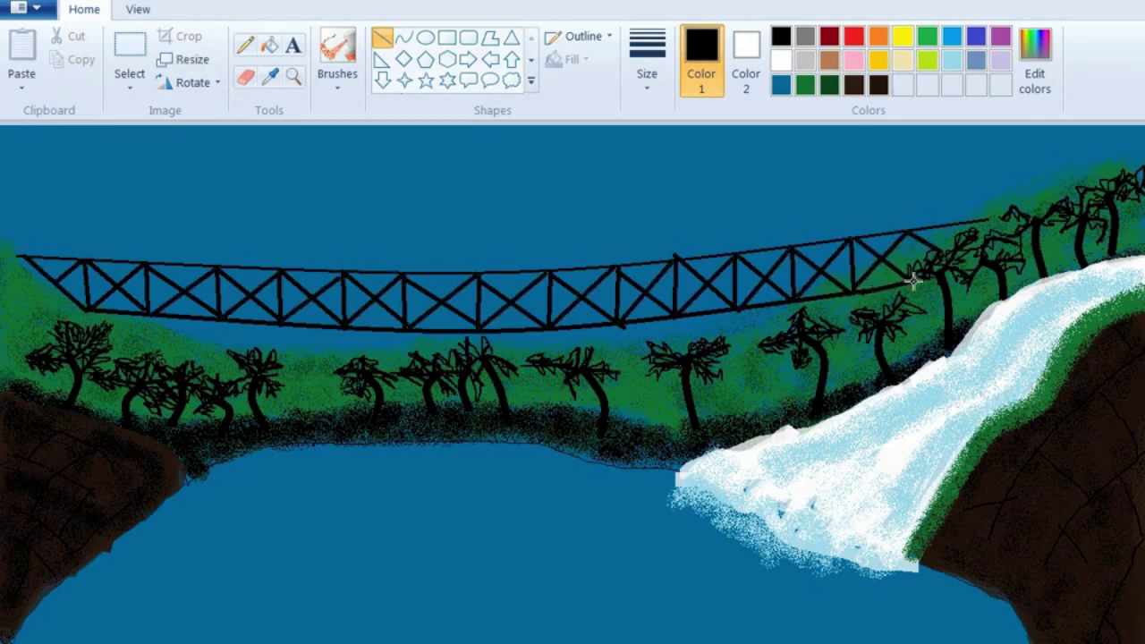
# - Touch up the shoreline beneath the bridge with a dark green spray brush
pyautogui.click(338, 79)
pyautogui.click(344, 166)
pyautogui.click(806, 85)
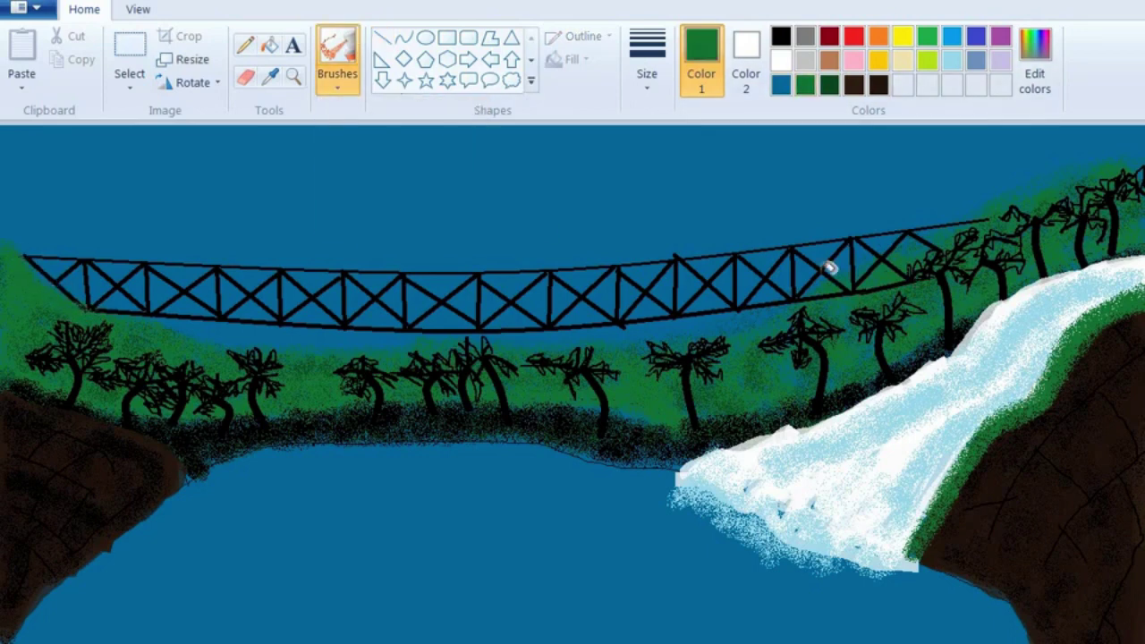
pyautogui.moveTo(572, 398); pyautogui.dragTo(637, 419)
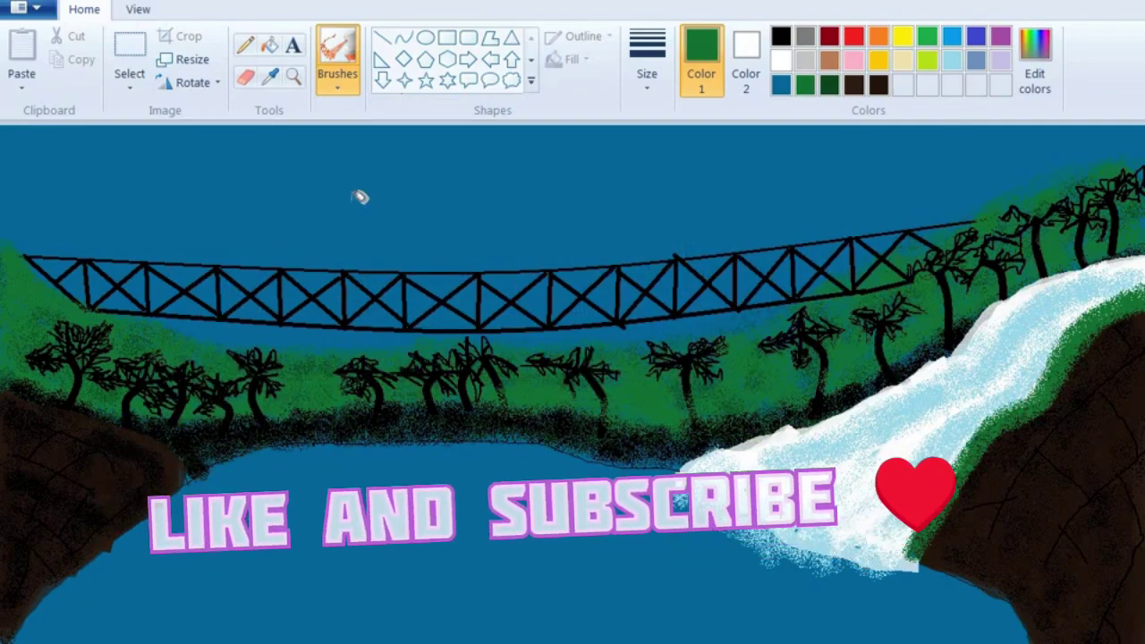
# - Draw a solid white moon circle in the upper sky and spray a soft glow around it
pyautogui.click(425, 37)
pyautogui.click(781, 60)
pyautogui.moveTo(353, 143); pyautogui.dragTo(435, 227)
pyautogui.click(573, 59)
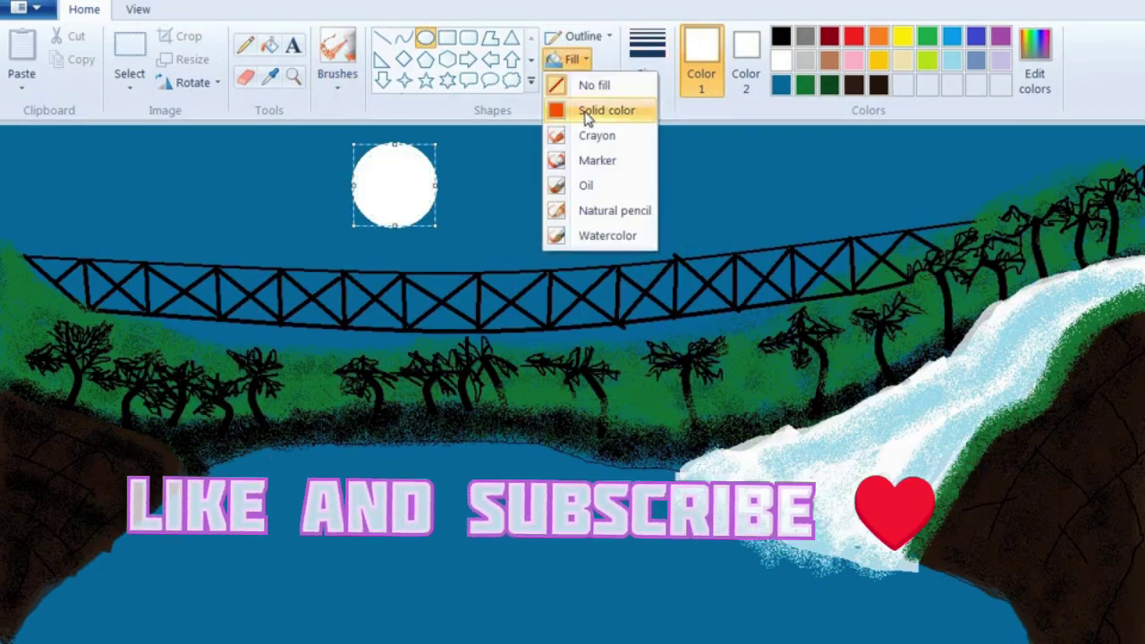
pyautogui.click(603, 110)
pyautogui.moveTo(439, 184); pyautogui.dragTo(419, 184)
pyautogui.click(332, 69)
pyautogui.moveTo(405, 145)
pyautogui.mouseDown()
pyautogui.moveTo(328, 166)
pyautogui.moveTo(391, 134)
pyautogui.mouseUp()
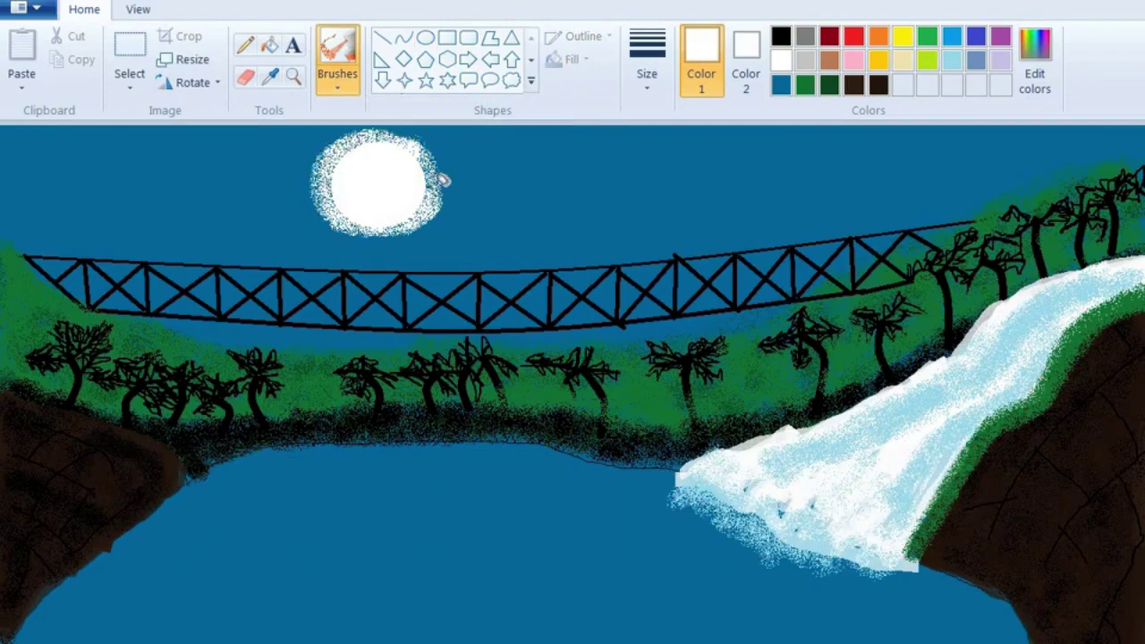
# - Mix a light blue in Edit colors and spray speckles across the lake
pyautogui.click(781, 85)
pyautogui.click(1034, 63)
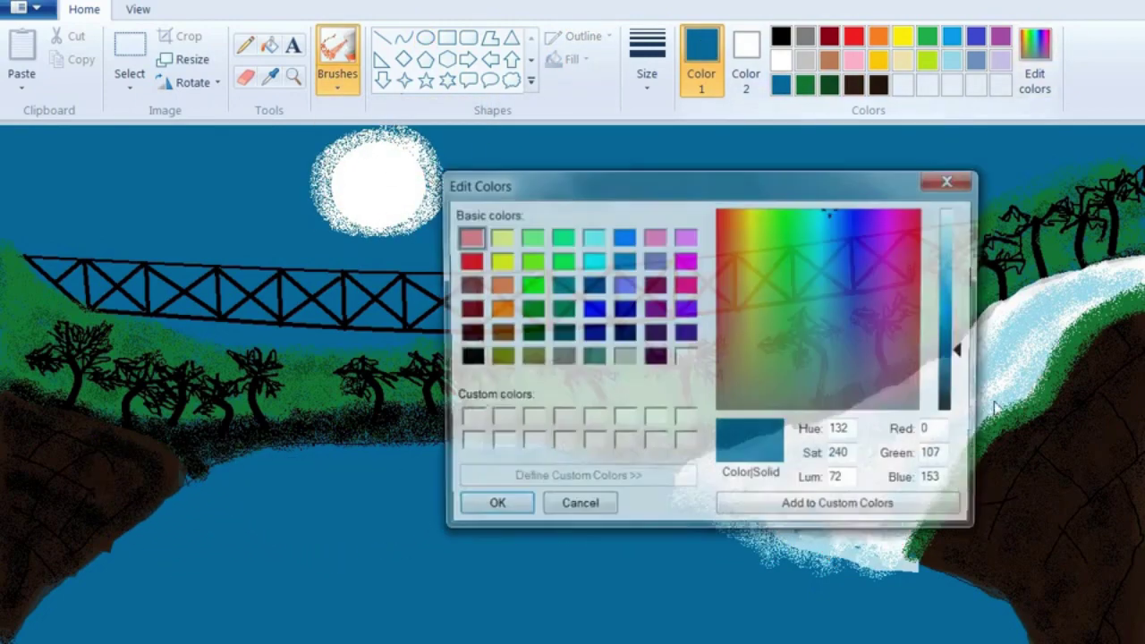
pyautogui.moveTo(963, 340); pyautogui.dragTo(963, 364)
pyautogui.click(493, 507)
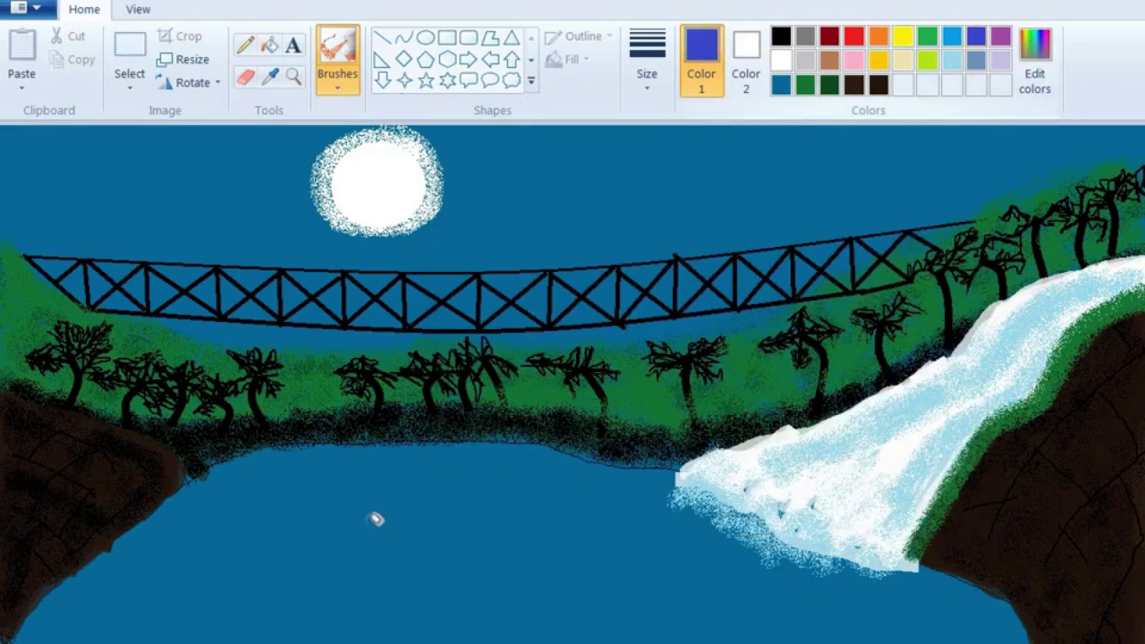
pyautogui.click(952, 60)
pyautogui.moveTo(62, 619); pyautogui.dragTo(143, 619)
pyautogui.hotkey('ctrl', 'z')
pyautogui.click(1034, 62)
pyautogui.moveTo(967, 249); pyautogui.dragTo(969, 310)
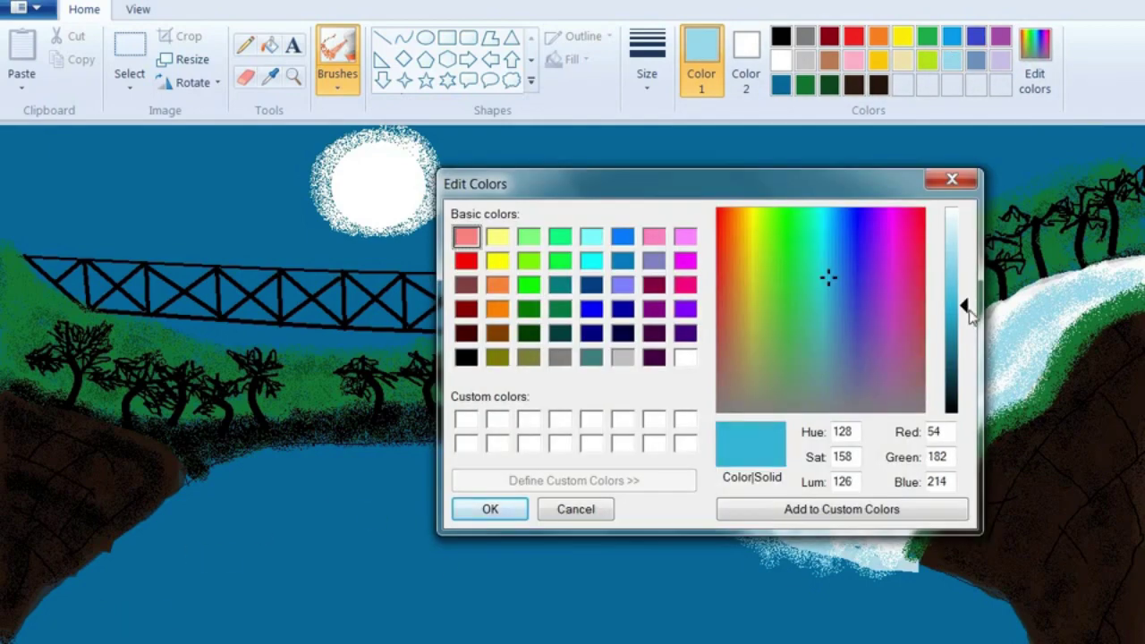
pyautogui.click(473, 508)
pyautogui.moveTo(83, 617)
pyautogui.mouseDown()
pyautogui.moveTo(235, 493)
pyautogui.moveTo(235, 576)
pyautogui.moveTo(495, 606)
pyautogui.moveTo(506, 465)
pyautogui.moveTo(271, 461)
pyautogui.moveTo(319, 442)
pyautogui.moveTo(430, 439)
pyautogui.moveTo(680, 474)
pyautogui.moveTo(894, 590)
pyautogui.mouseUp()
# - Airbrush a white moon reflection on the water, with fainter white spray beneath it
pyautogui.click(782, 60)
pyautogui.moveTo(358, 446)
pyautogui.mouseDown()
pyautogui.moveTo(417, 445)
pyautogui.moveTo(448, 487)
pyautogui.moveTo(394, 544)
pyautogui.moveTo(322, 555)
pyautogui.moveTo(361, 528)
pyautogui.mouseUp()
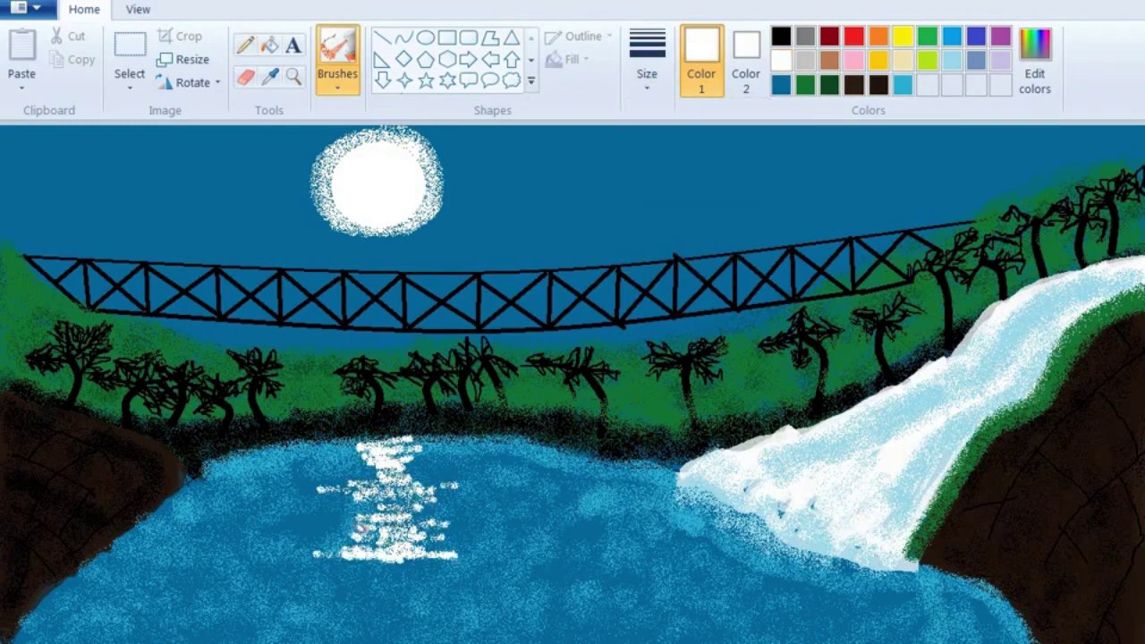
pyautogui.click(647, 76)
pyautogui.click(696, 224)
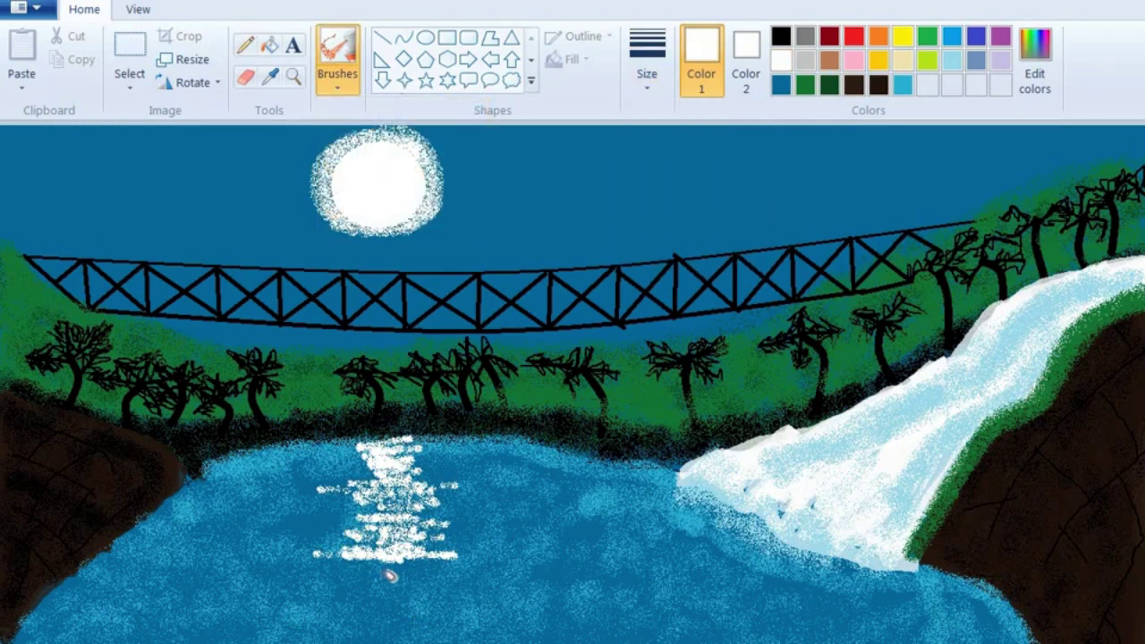
pyautogui.moveTo(391, 576); pyautogui.dragTo(398, 638)
pyautogui.moveTo(420, 582); pyautogui.dragTo(416, 627)
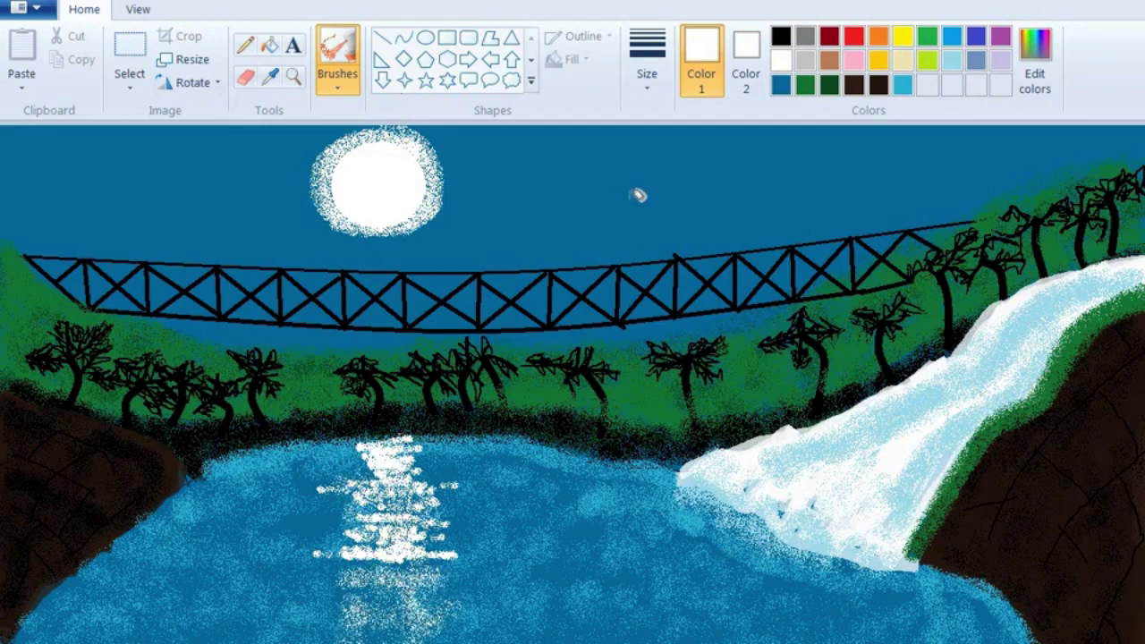
# - Set up the Star shape with solid fill and a thin outline
pyautogui.click(446, 81)
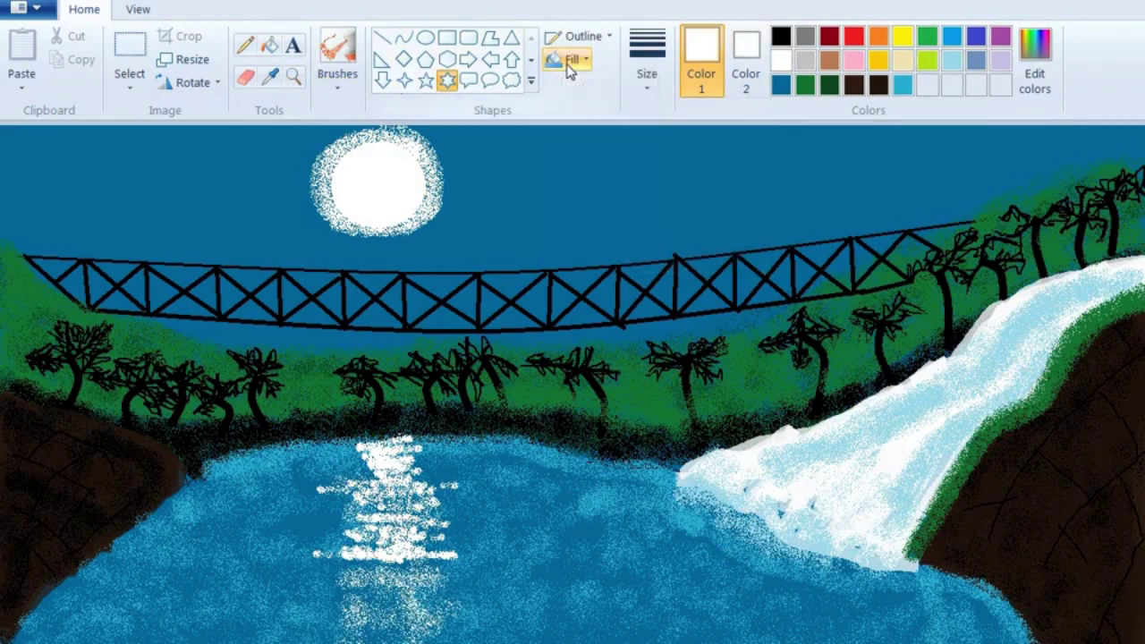
pyautogui.click(573, 59)
pyautogui.click(591, 109)
pyautogui.click(647, 53)
pyautogui.click(684, 152)
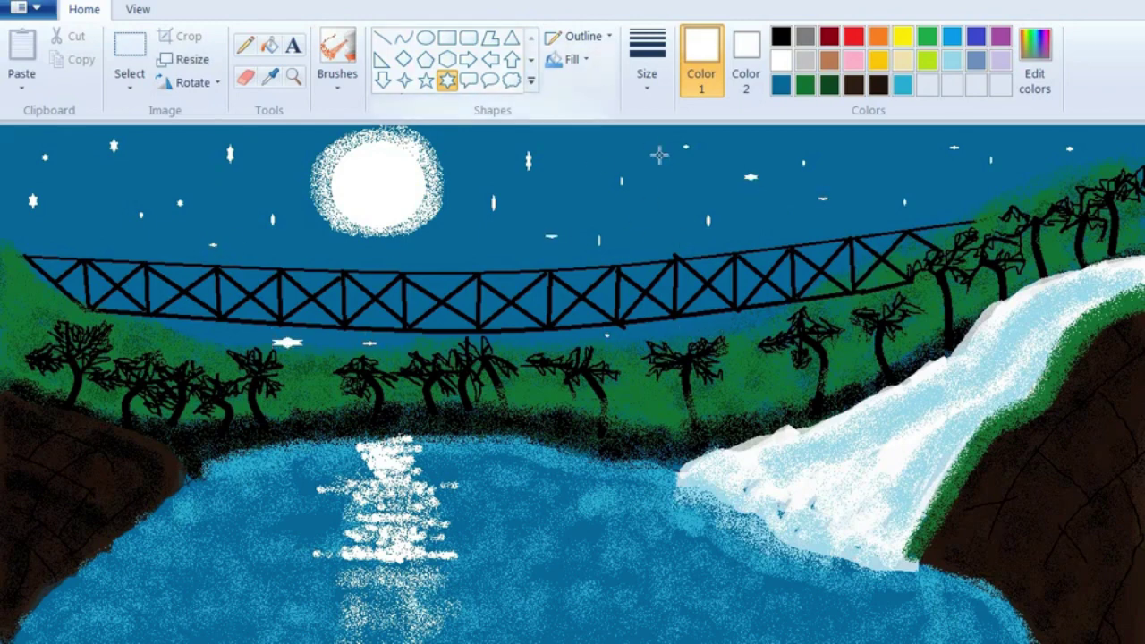
pyautogui.click(337, 56)
# - Draw a white diagonal shooting-star streak in the upper-right sky with the Line tool
pyautogui.click(381, 38)
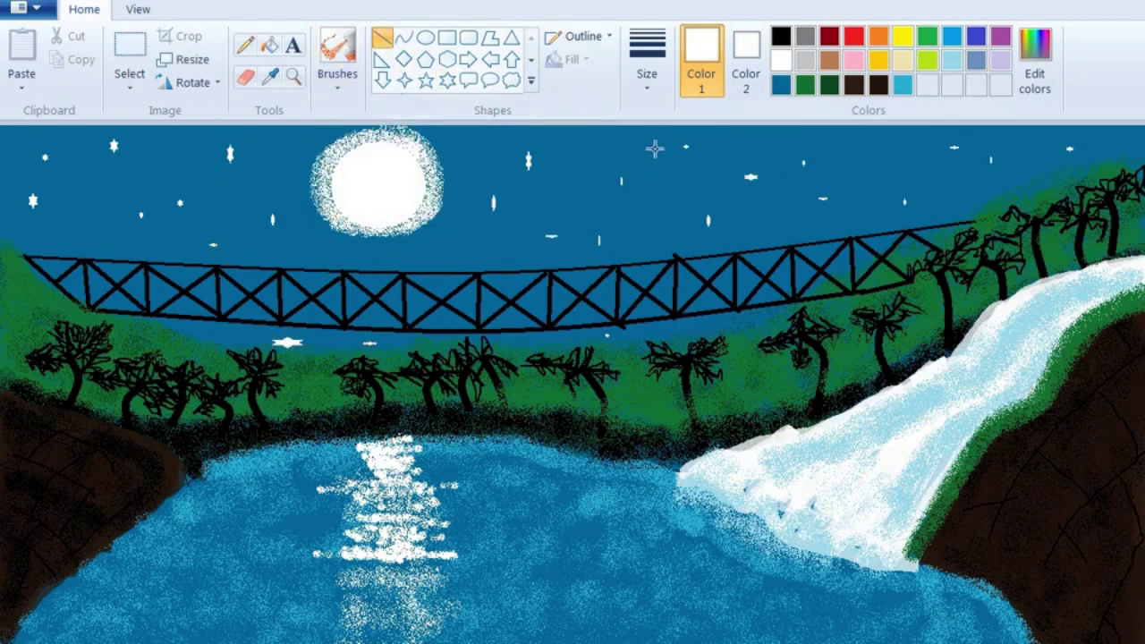
pyautogui.moveTo(737, 194); pyautogui.dragTo(886, 131)
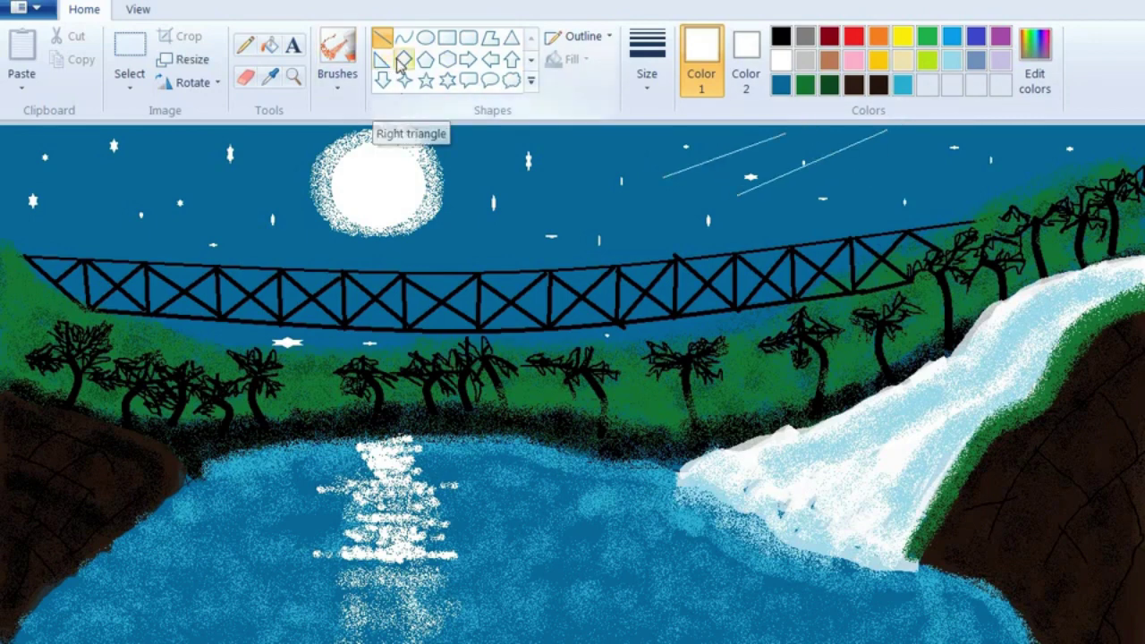
pyautogui.click(338, 56)
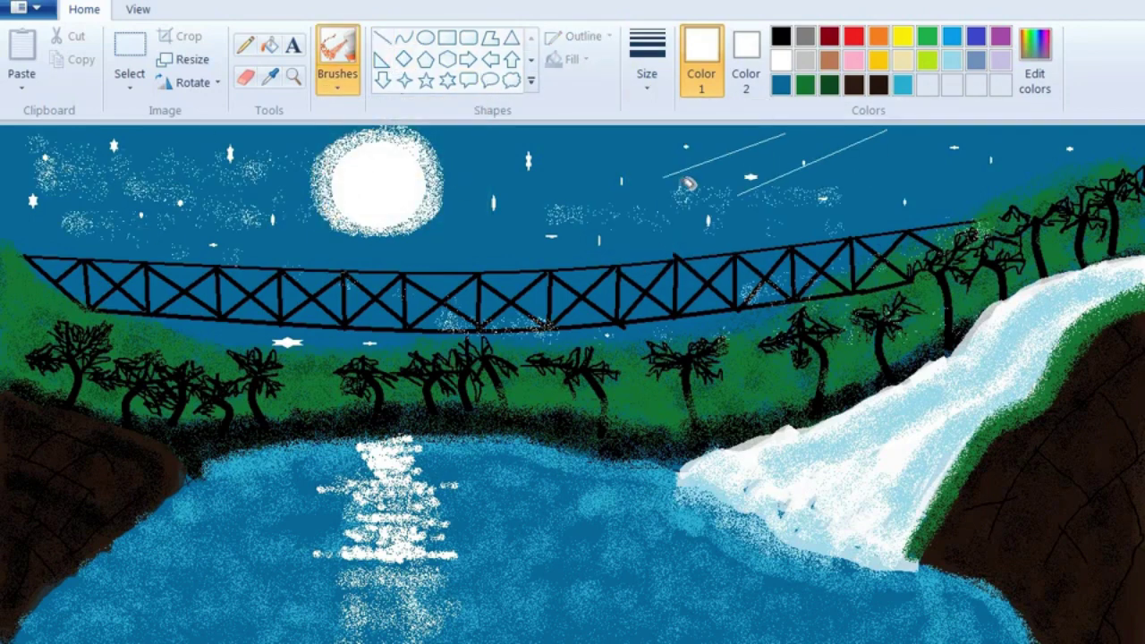